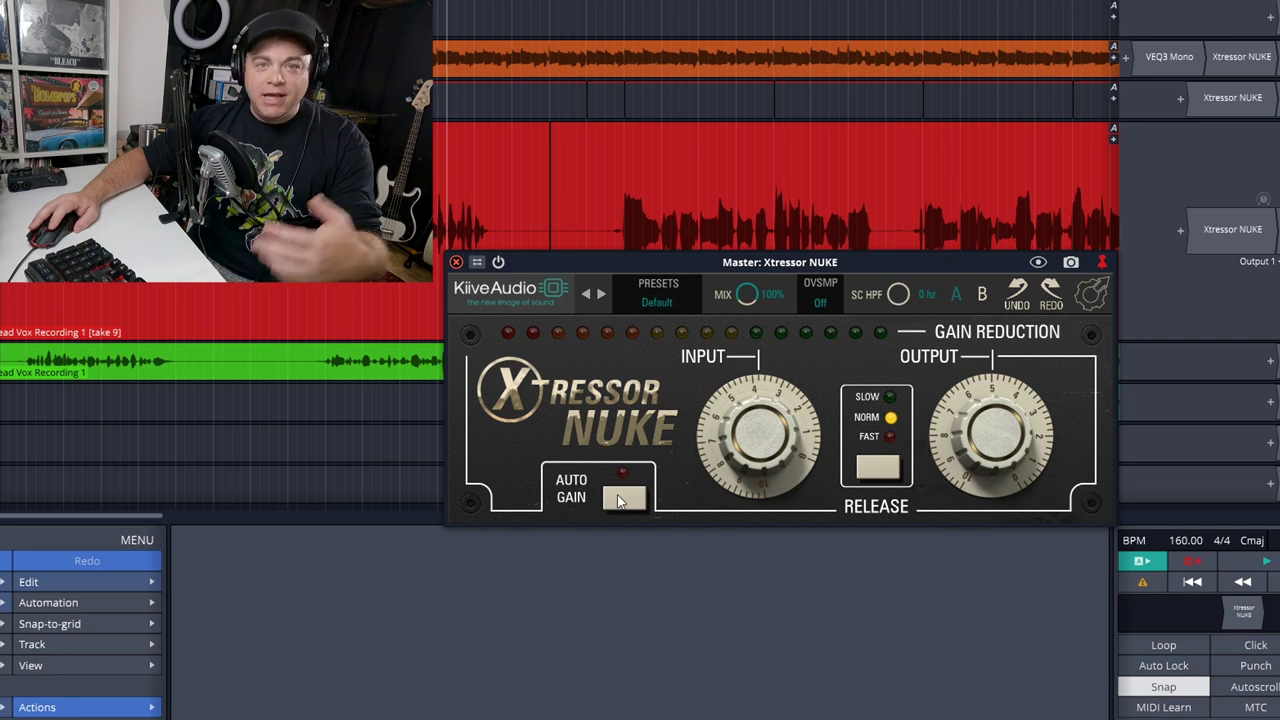
Switch the master Xtressor NUKE release speed from Norm to Fast
left_click(878, 470)
Cycle the master Xtressor NUKE release setting back to Norm
left_click(878, 470)
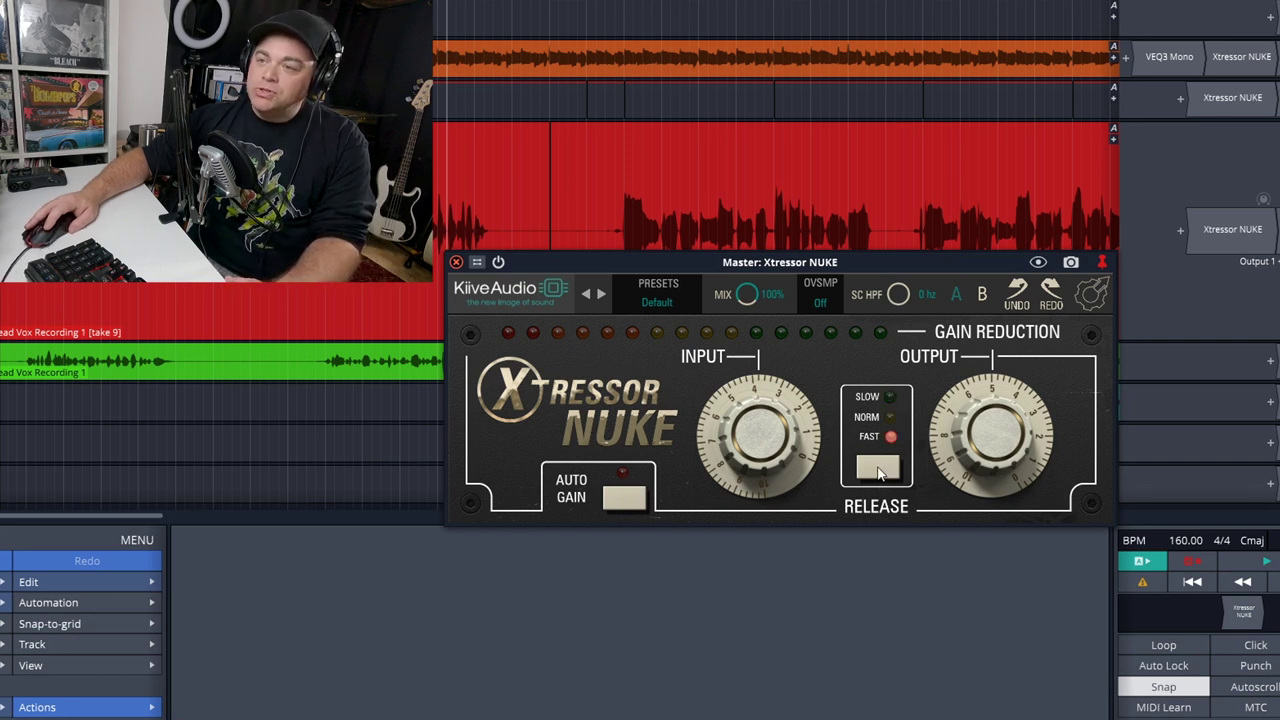
left_click(878, 470)
left_click(878, 470)
left_click(878, 470)
left_click(878, 470)
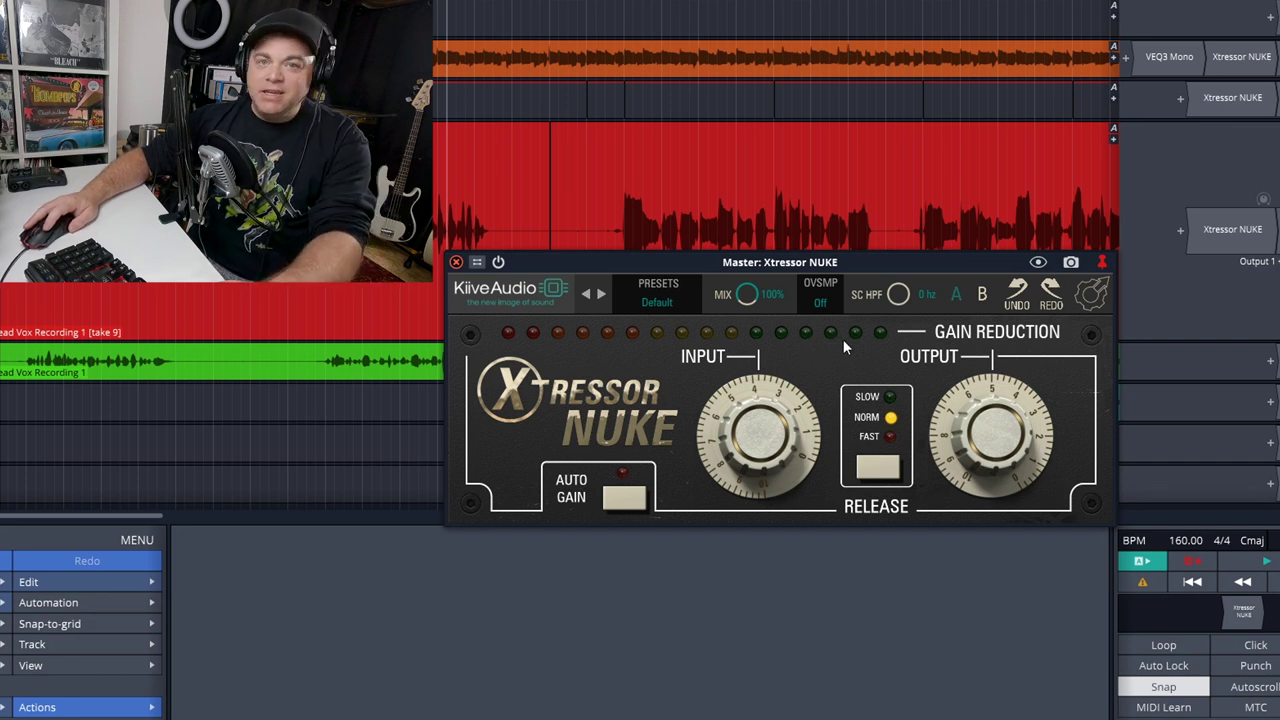
Look through the gear menu's interface size choices without changing the size
left_click(1088, 301)
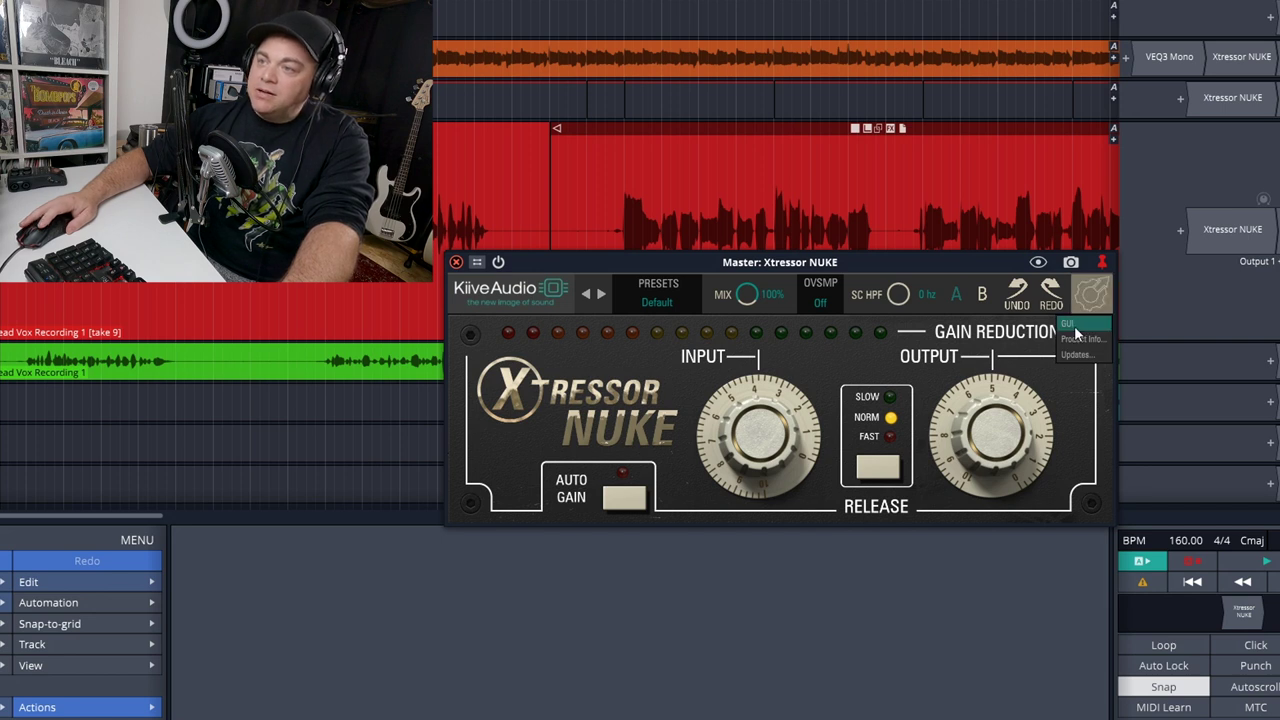
mouse_move(1070, 328)
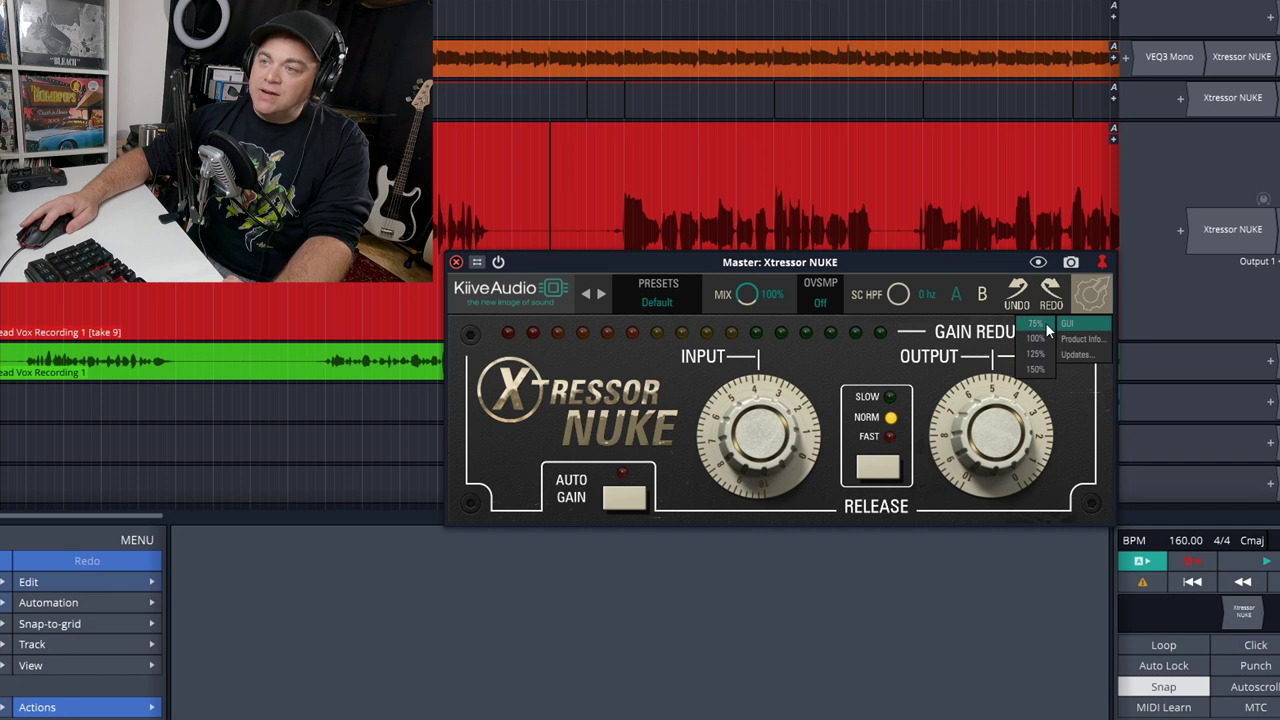
left_click(1037, 369)
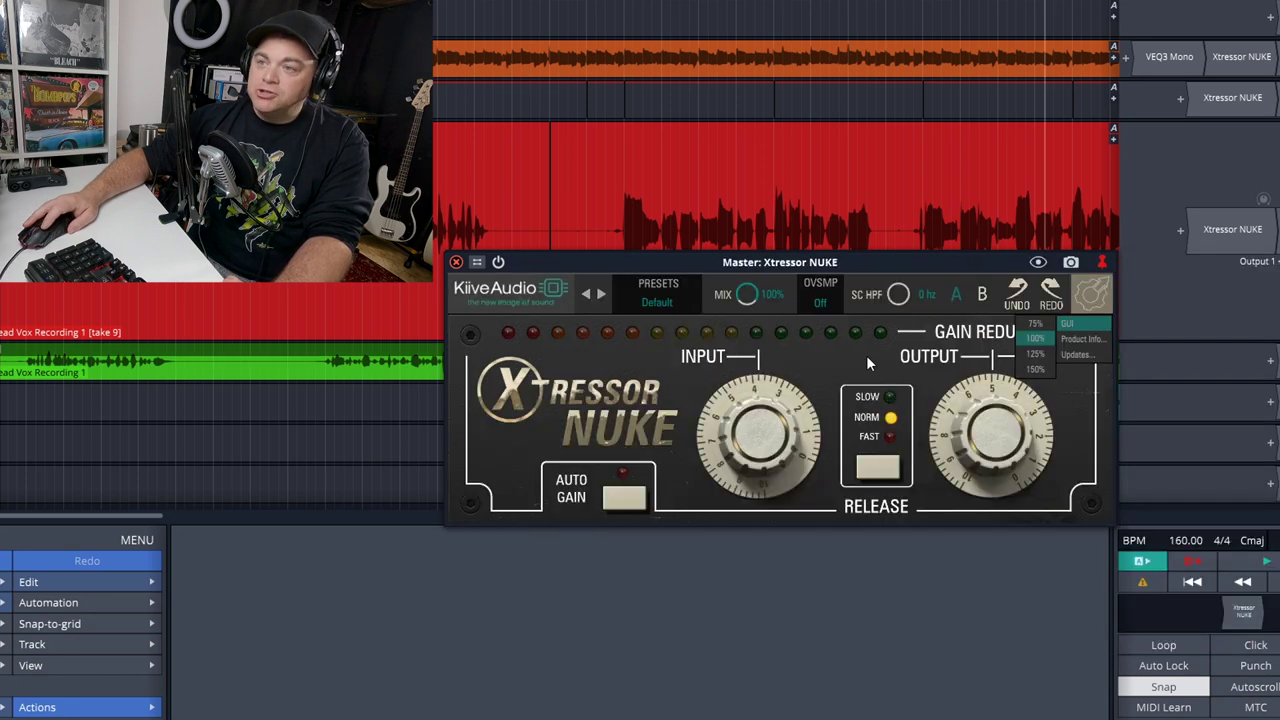
left_click(1093, 299)
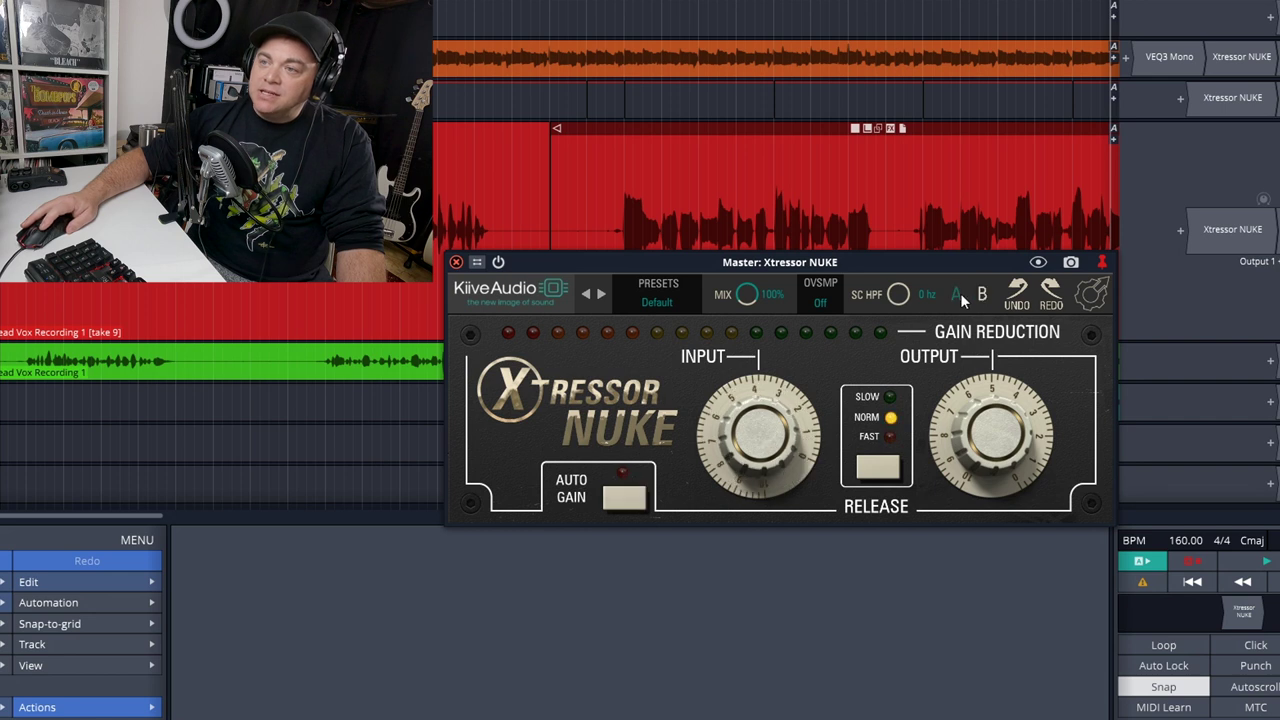
Check the oversampling and preset menus, leaving oversampling Off and the Default preset
left_click(827, 295)
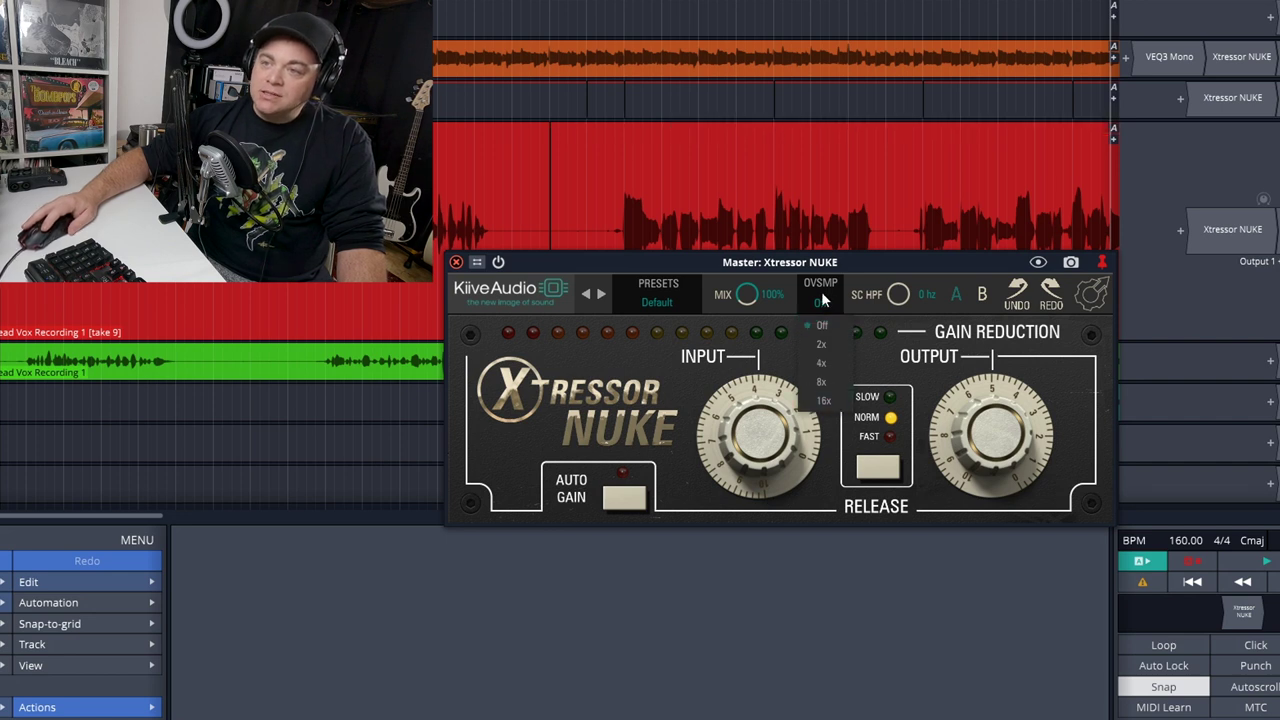
left_click(821, 292)
left_click(662, 290)
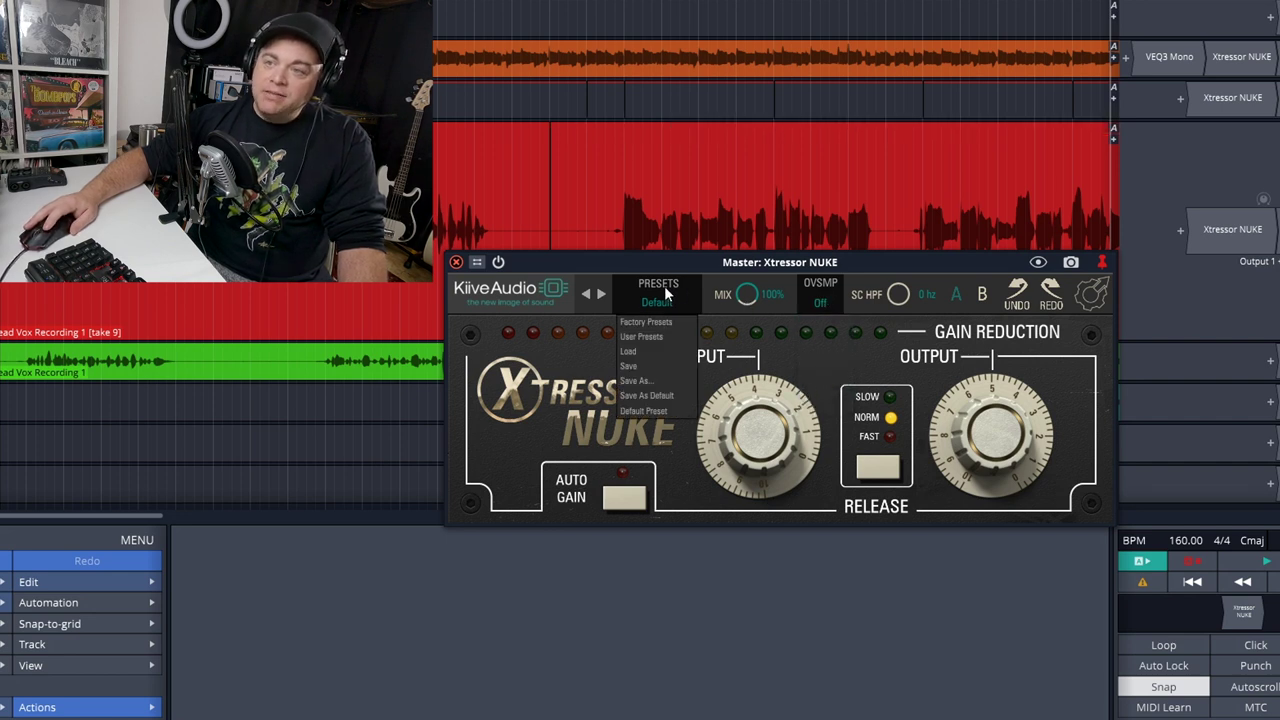
mouse_move(657, 323)
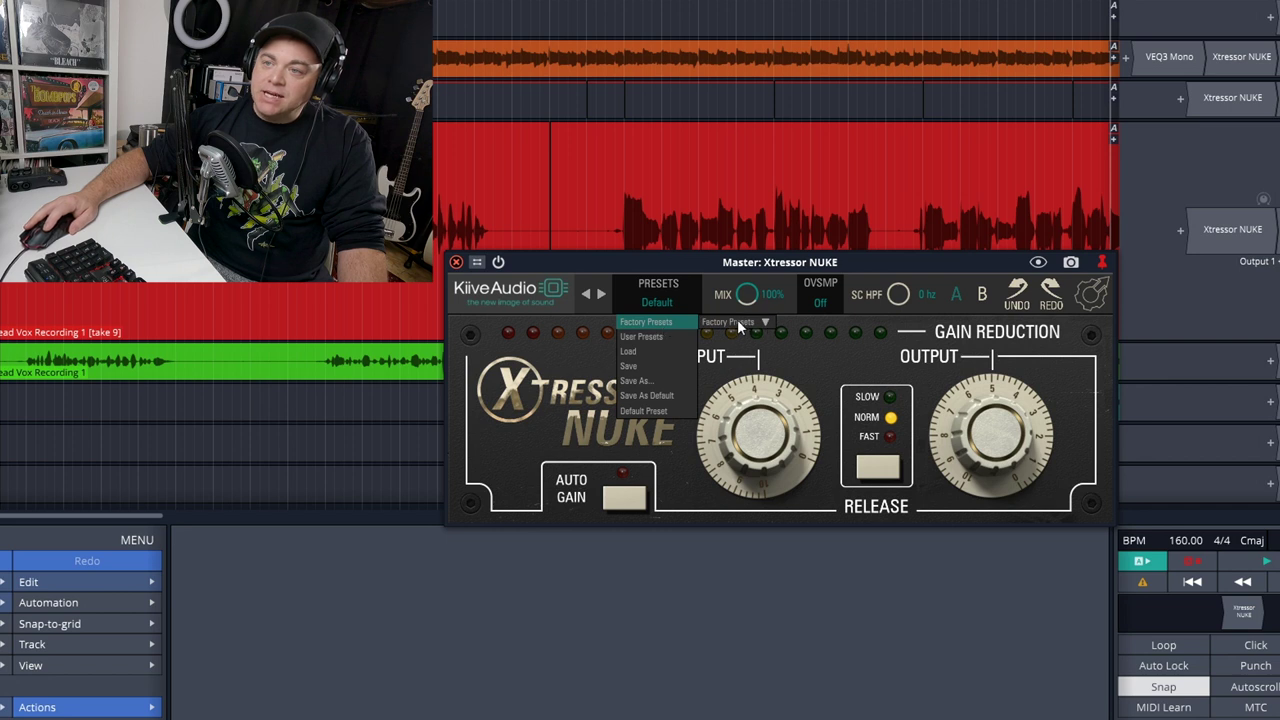
left_click(615, 388)
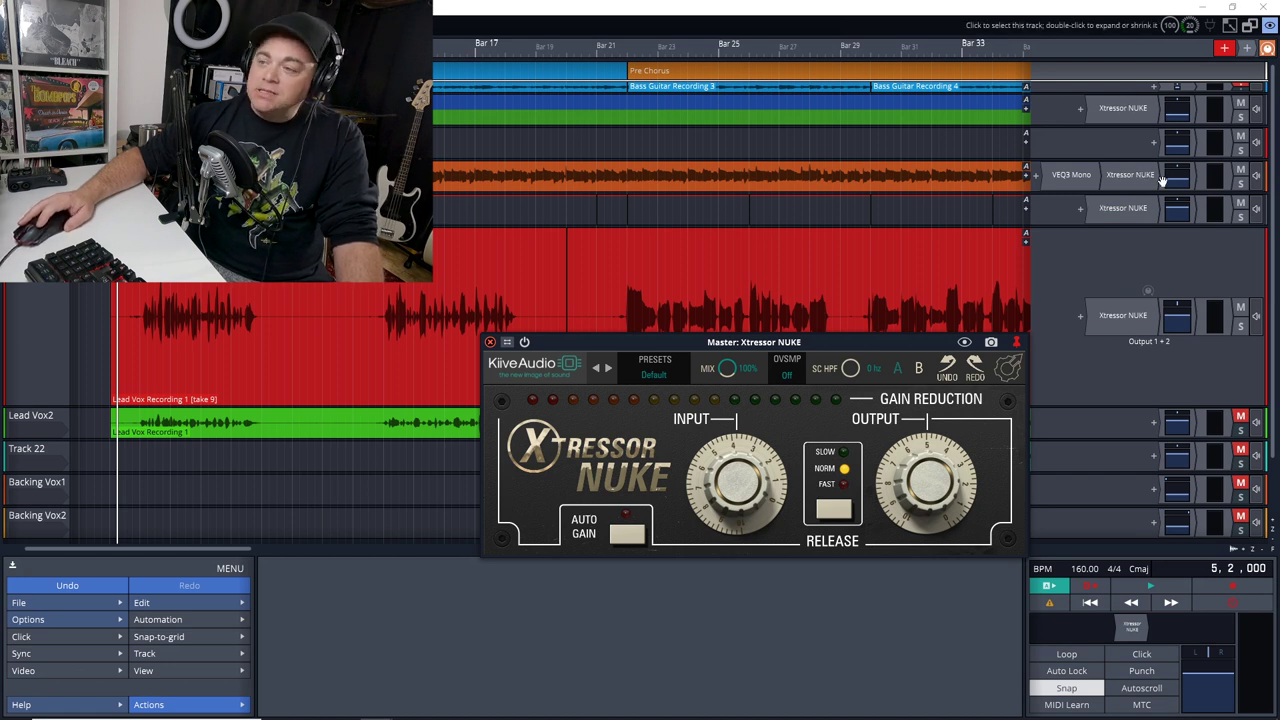
left_click(1123, 107)
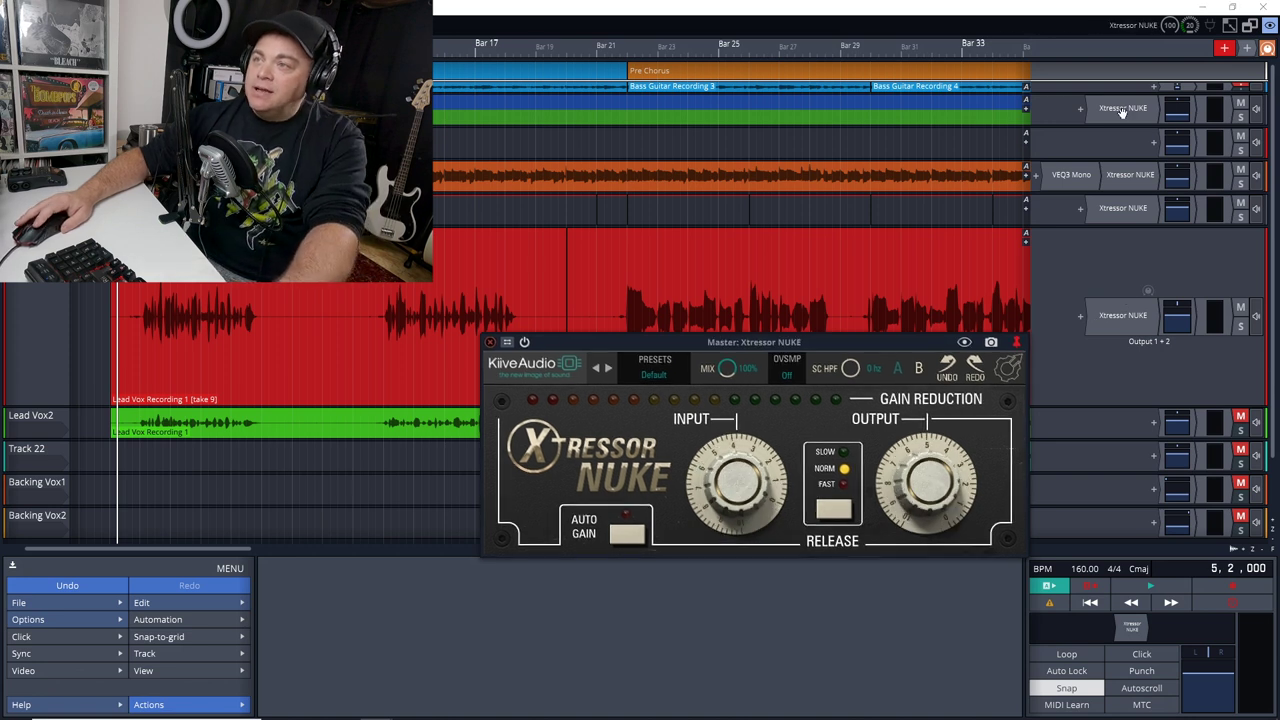
Select all five Xtressor NUKE instances together and start playback
left_click(1127, 176, "shift")
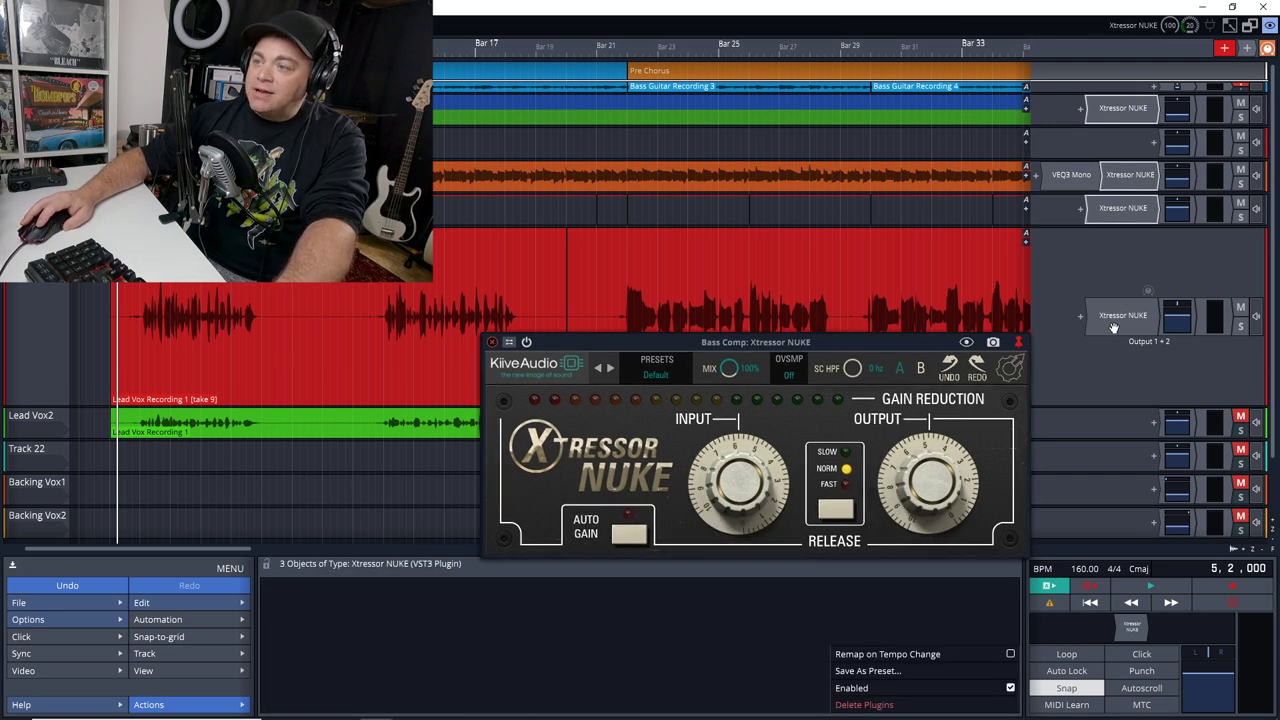
left_click(1123, 110, "ctrl")
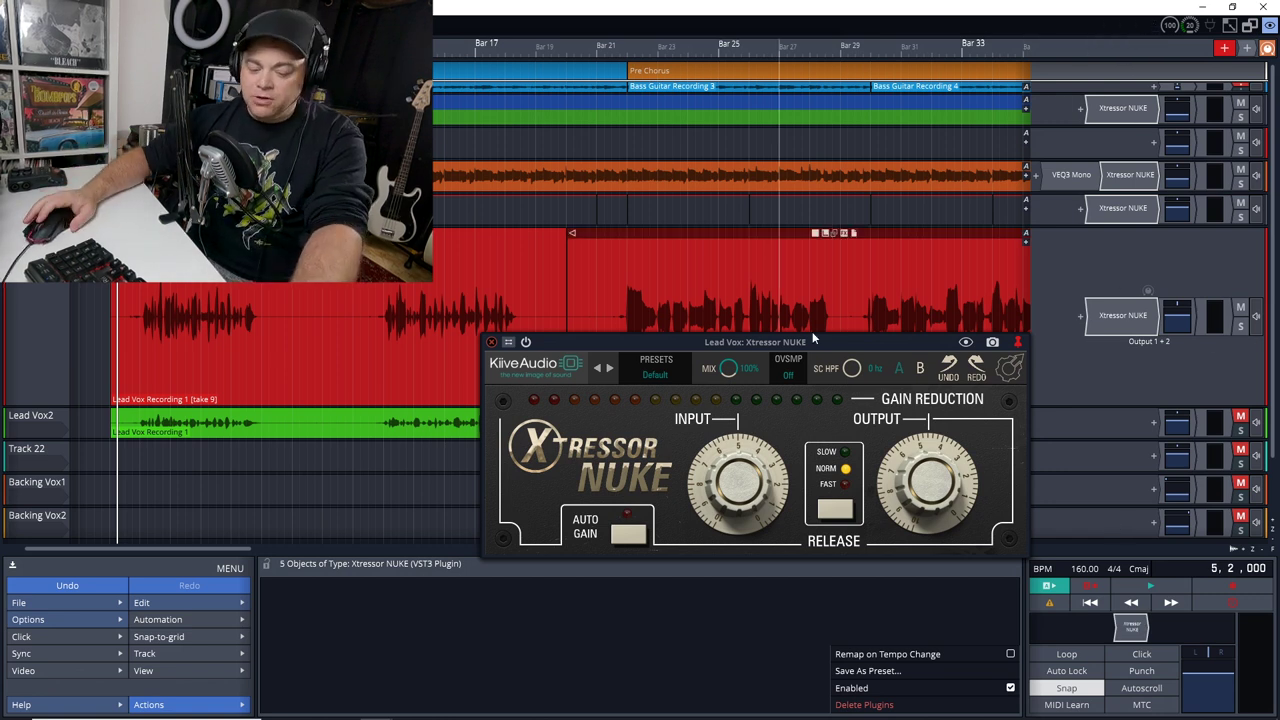
key("space")
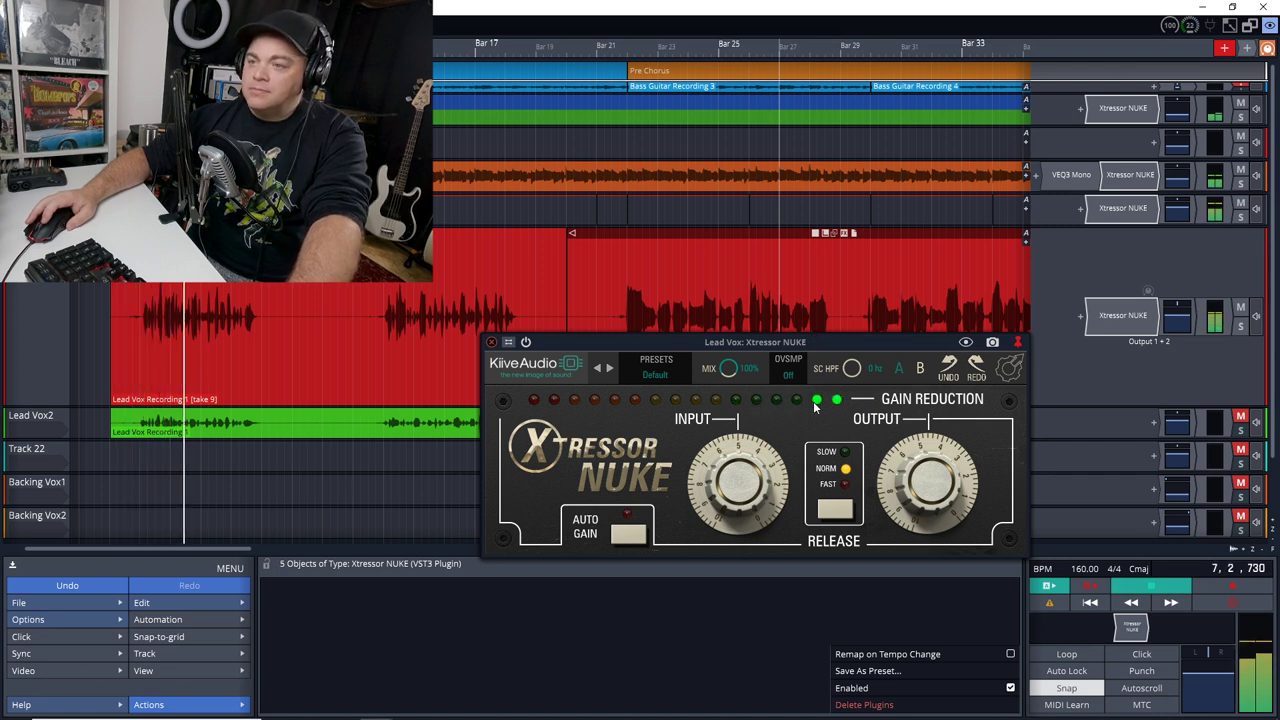
Toggle bypass on the five compressors to compare, stop playback, and close the Drum Bus window
key("b")
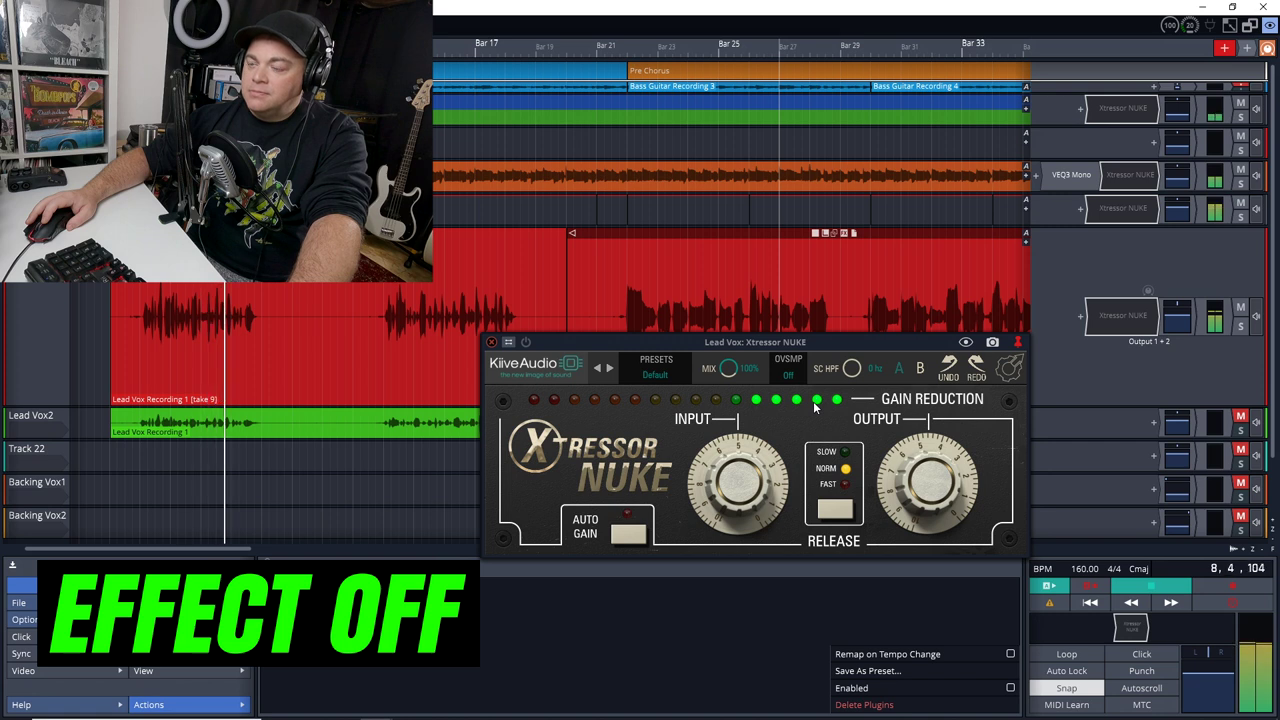
key("b")
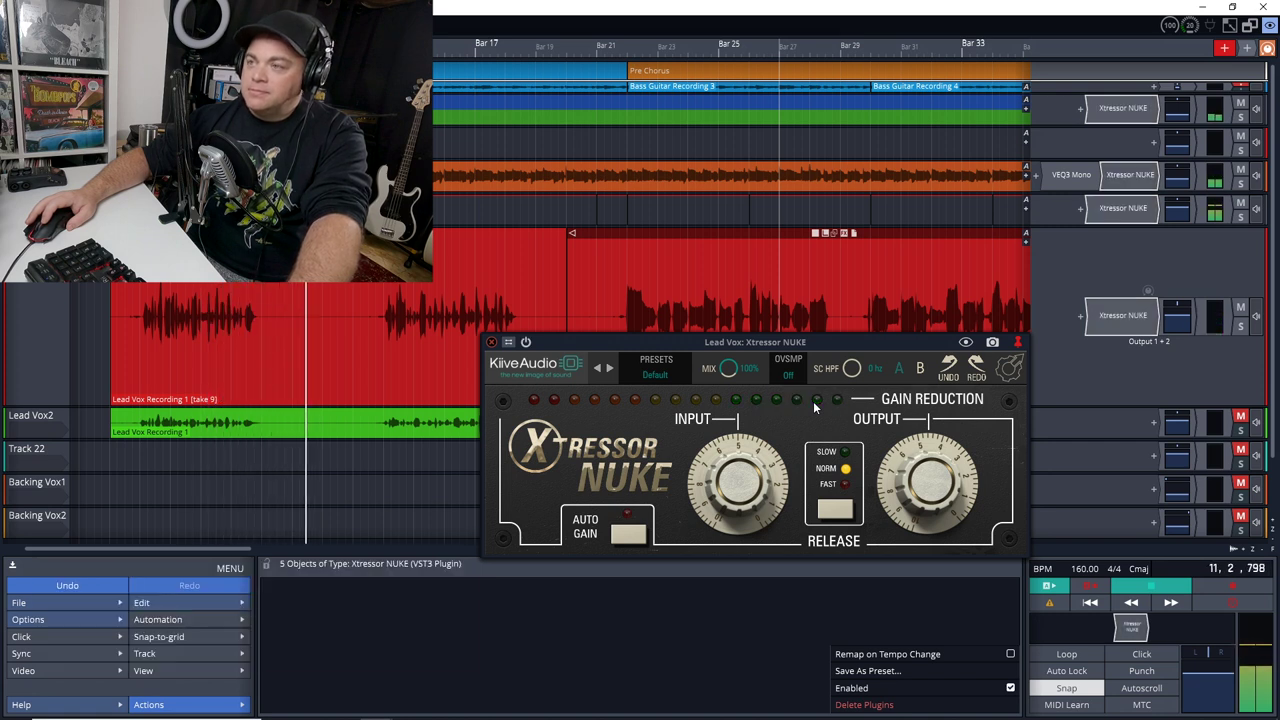
key("b")
key("b")
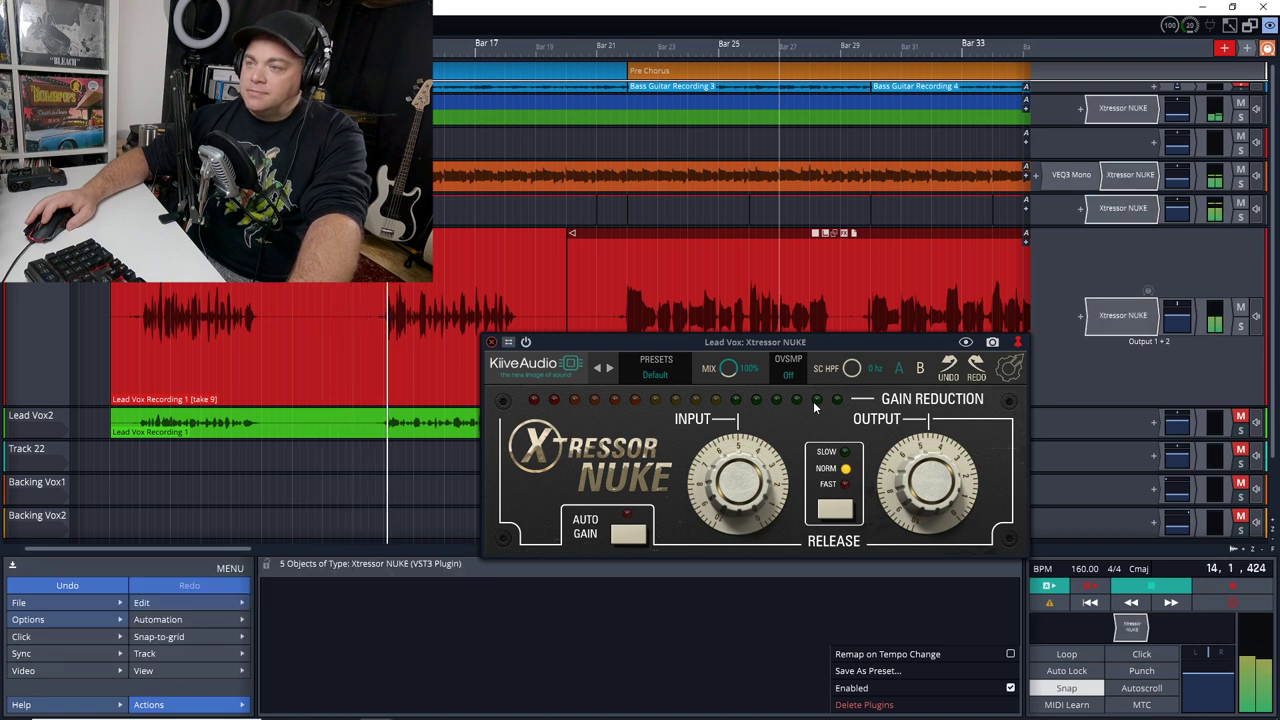
key("b")
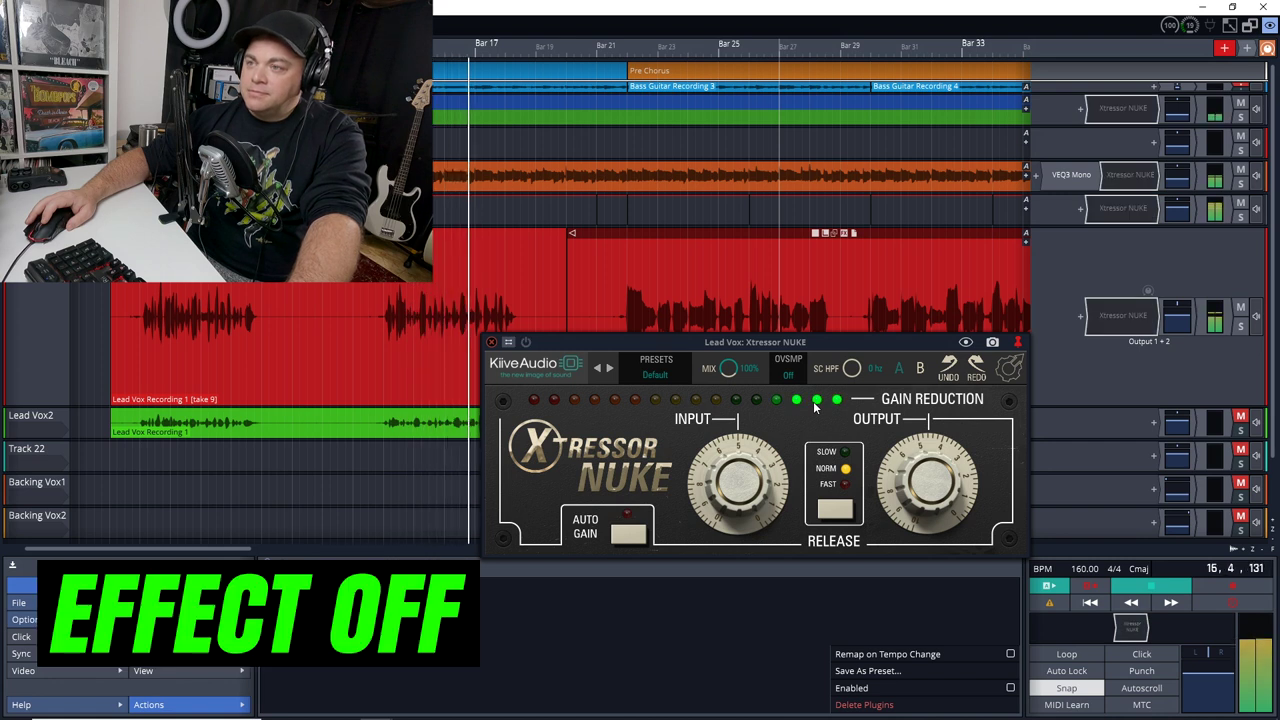
key("b")
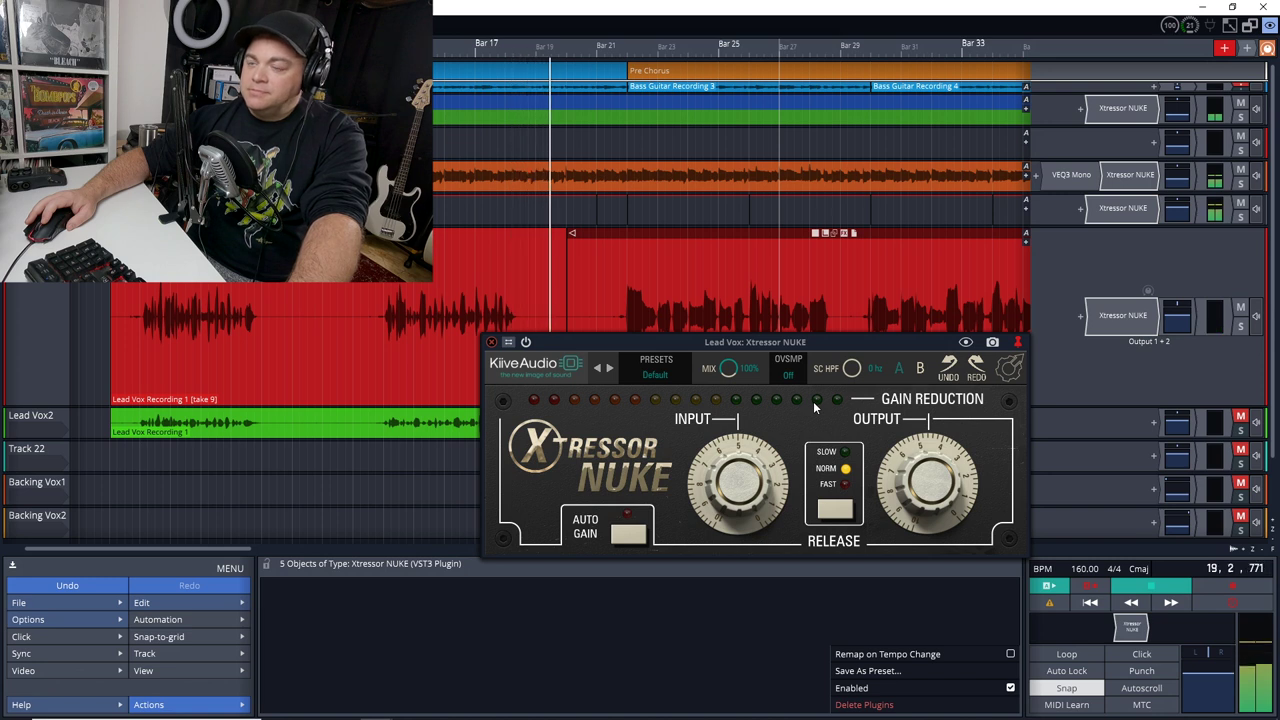
key("space")
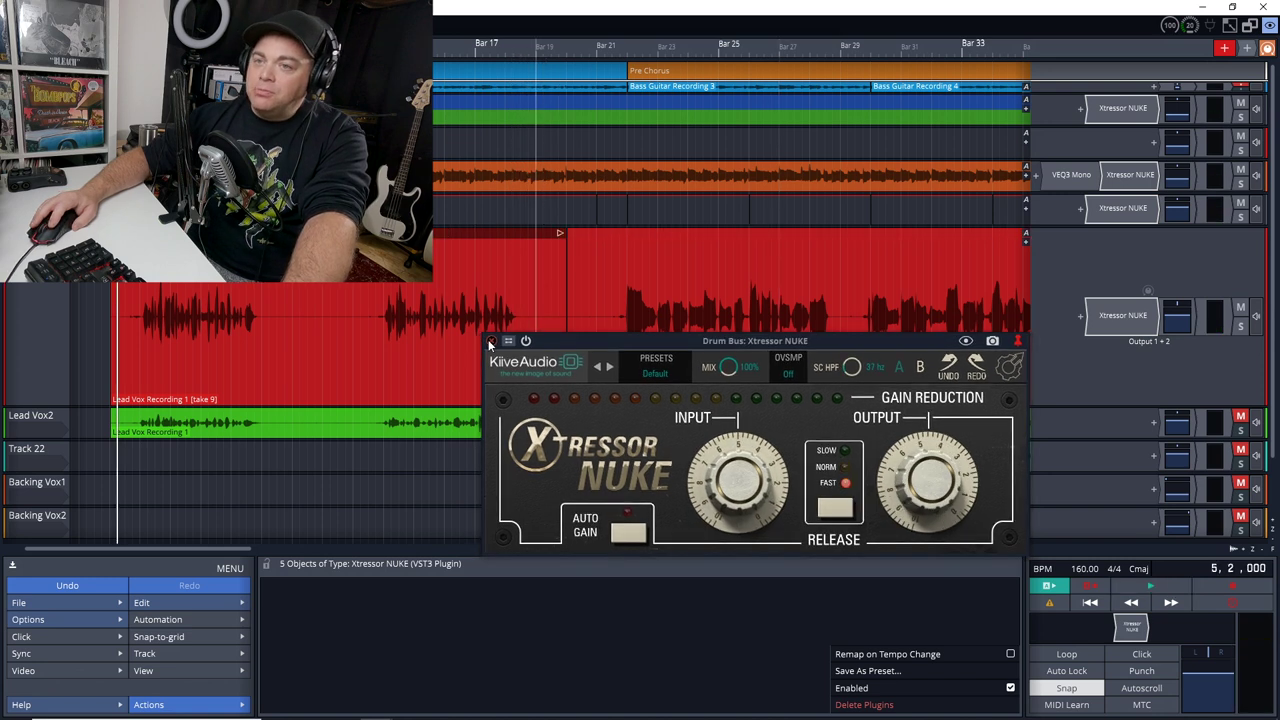
left_click(491, 342)
Open the Drum Bus Xtressor NUKE window, solo the Drum Bus and start playback
double_click(1131, 626)
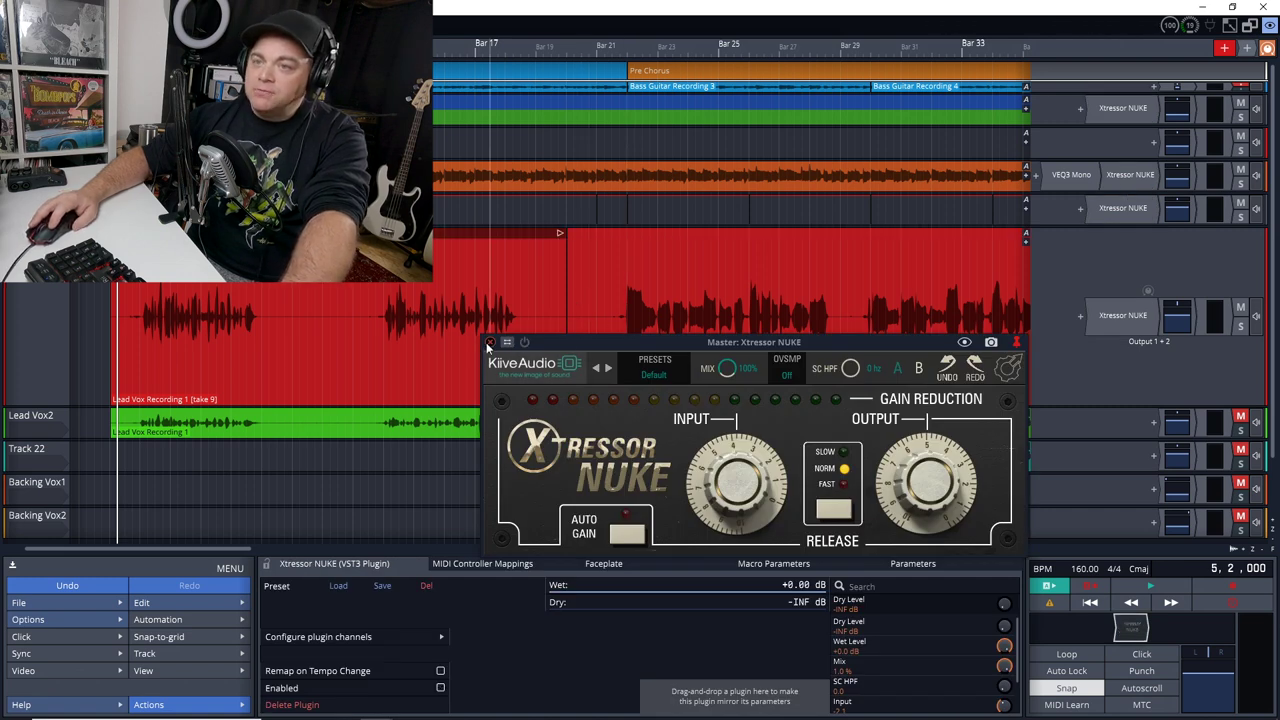
key("Escape")
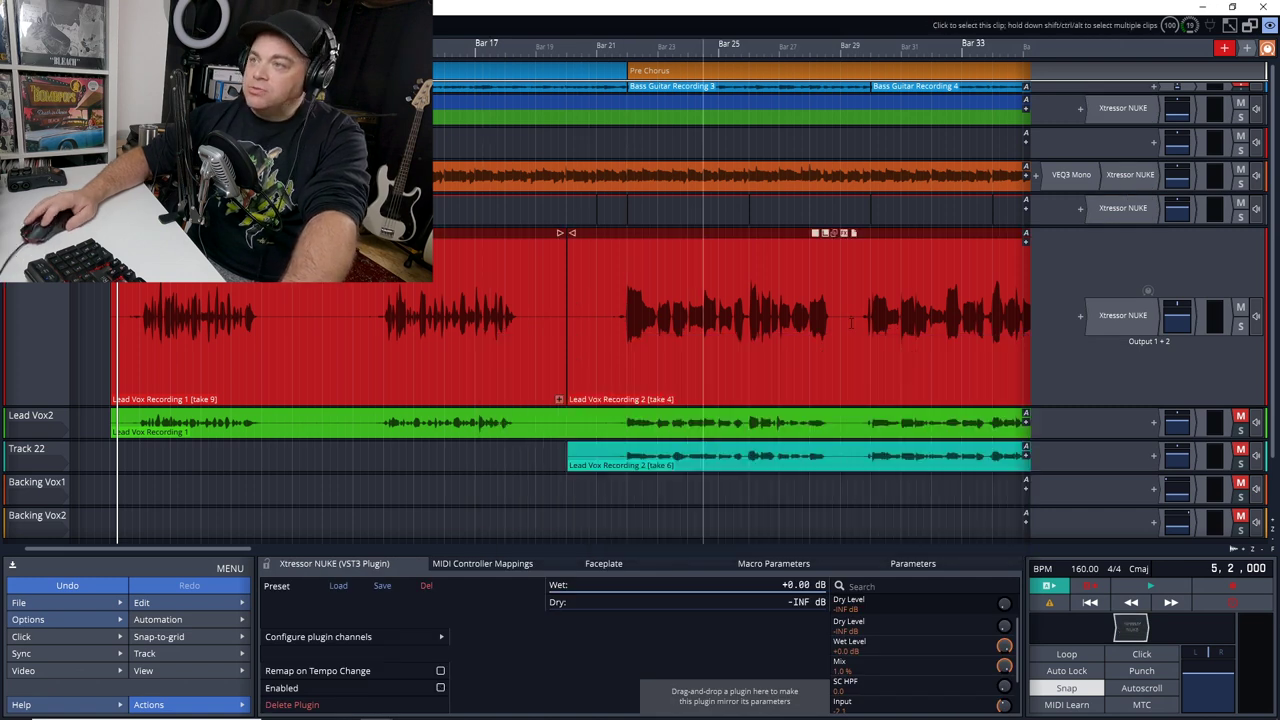
double_click(1117, 212)
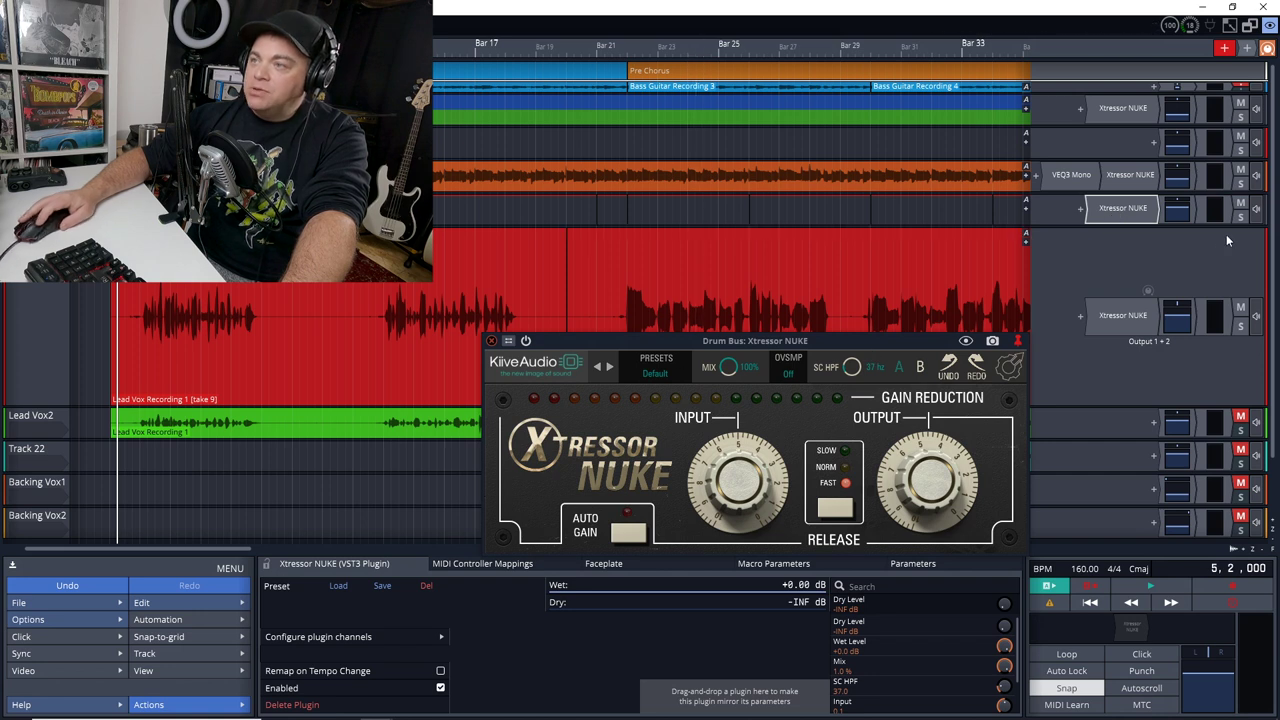
key("s")
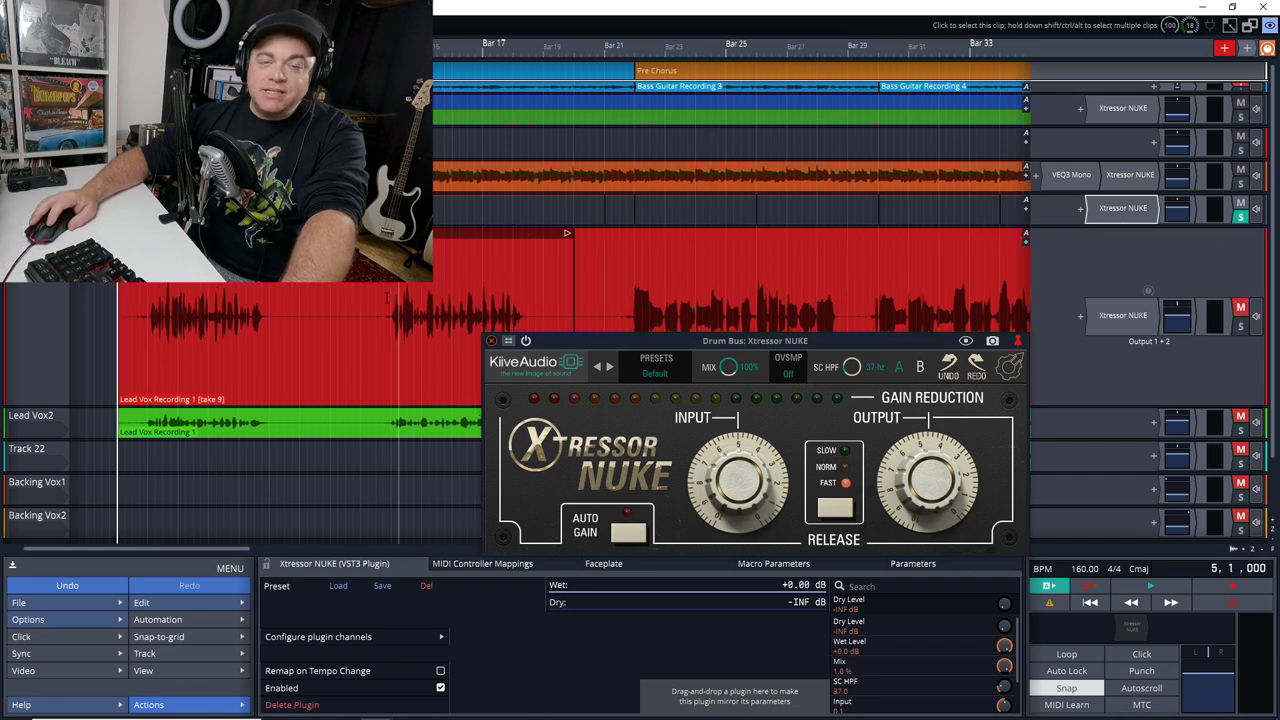
key("space")
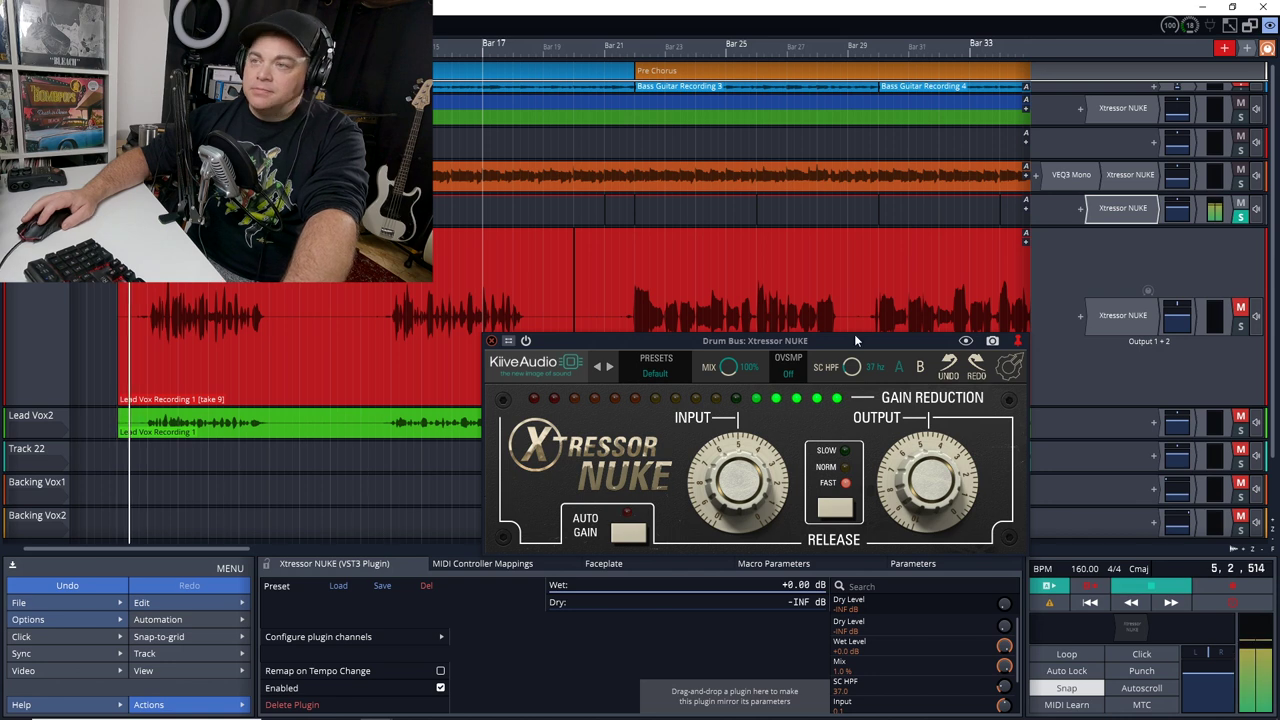
Compare the Drum Bus compressor bypassed and active twice, leave it enabled, and stop playback
left_click(1126, 213)
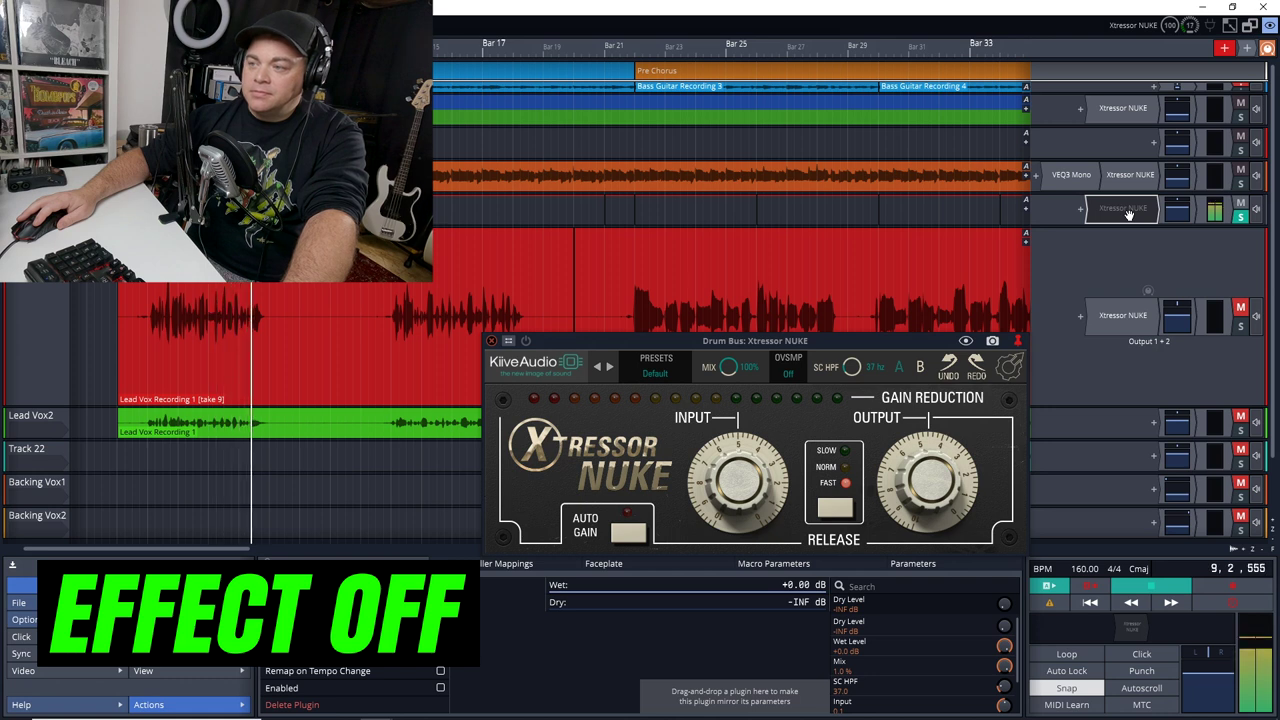
left_click(1126, 213)
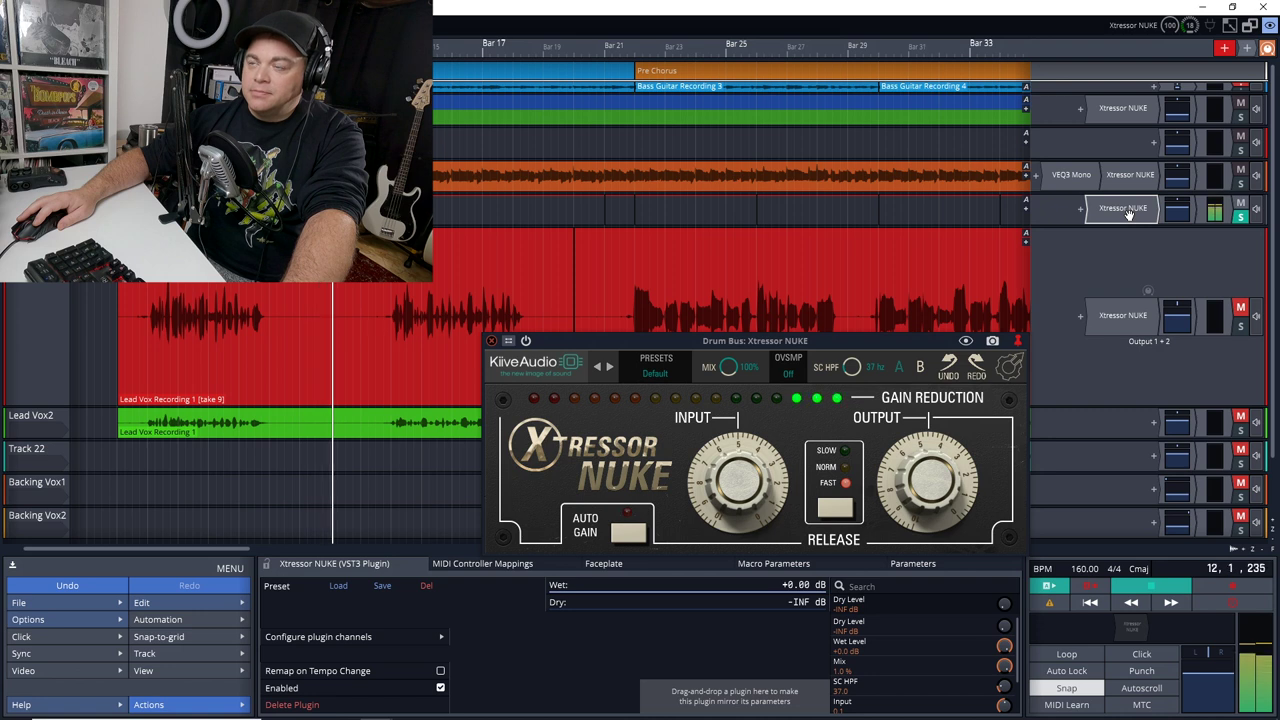
left_click(1127, 213)
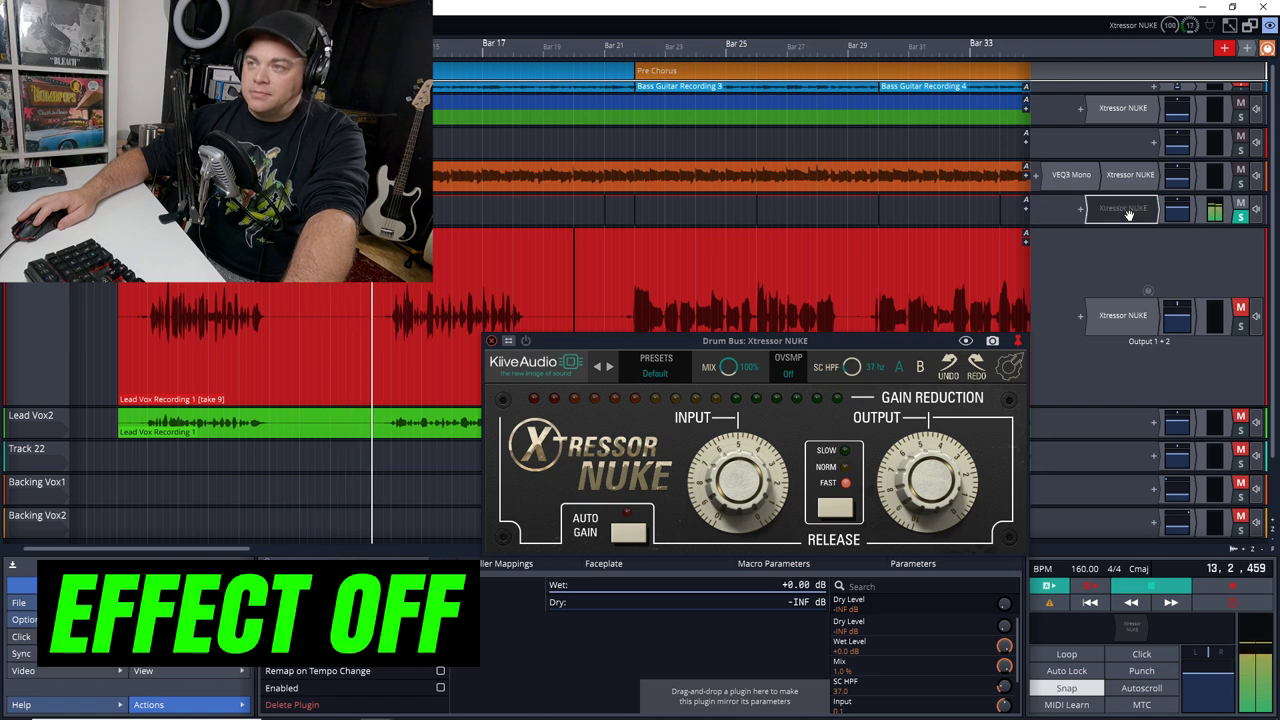
left_click(1127, 213)
key("space")
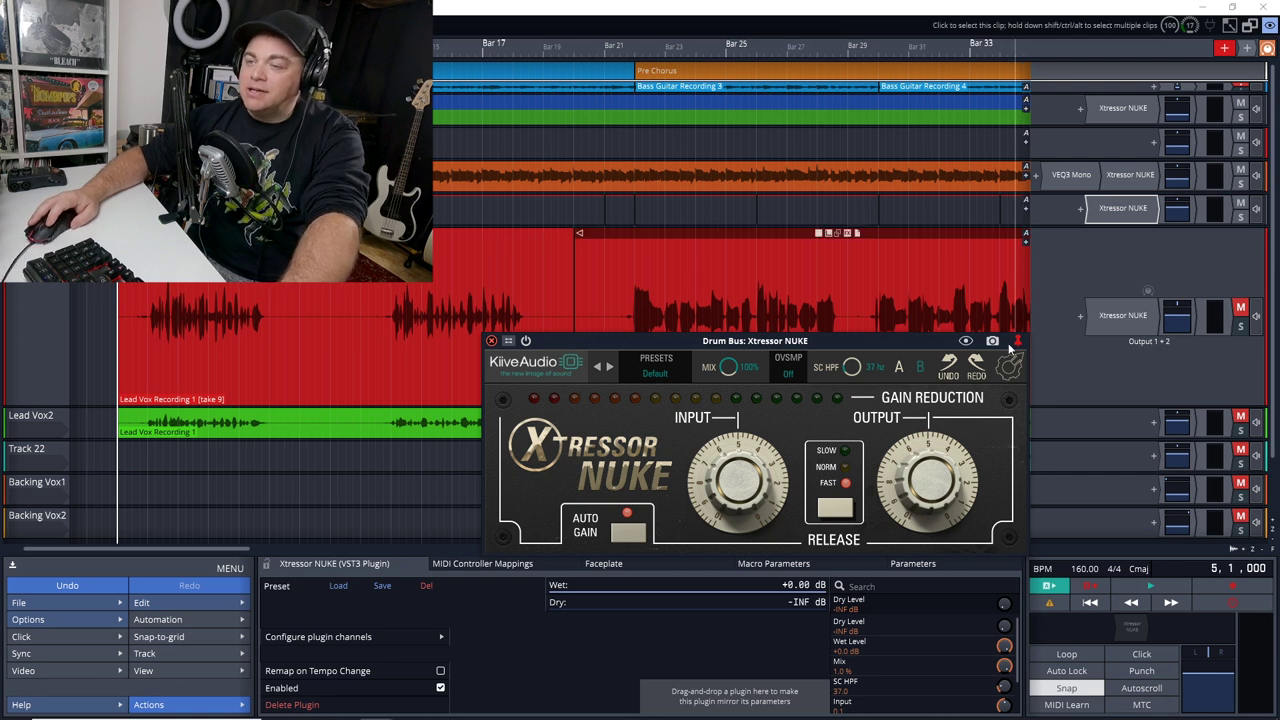
With the Drum Bus soloed and playing, set Xtressor NUKE input to ~5.73 and output to ~-3.39
left_click(1241, 217)
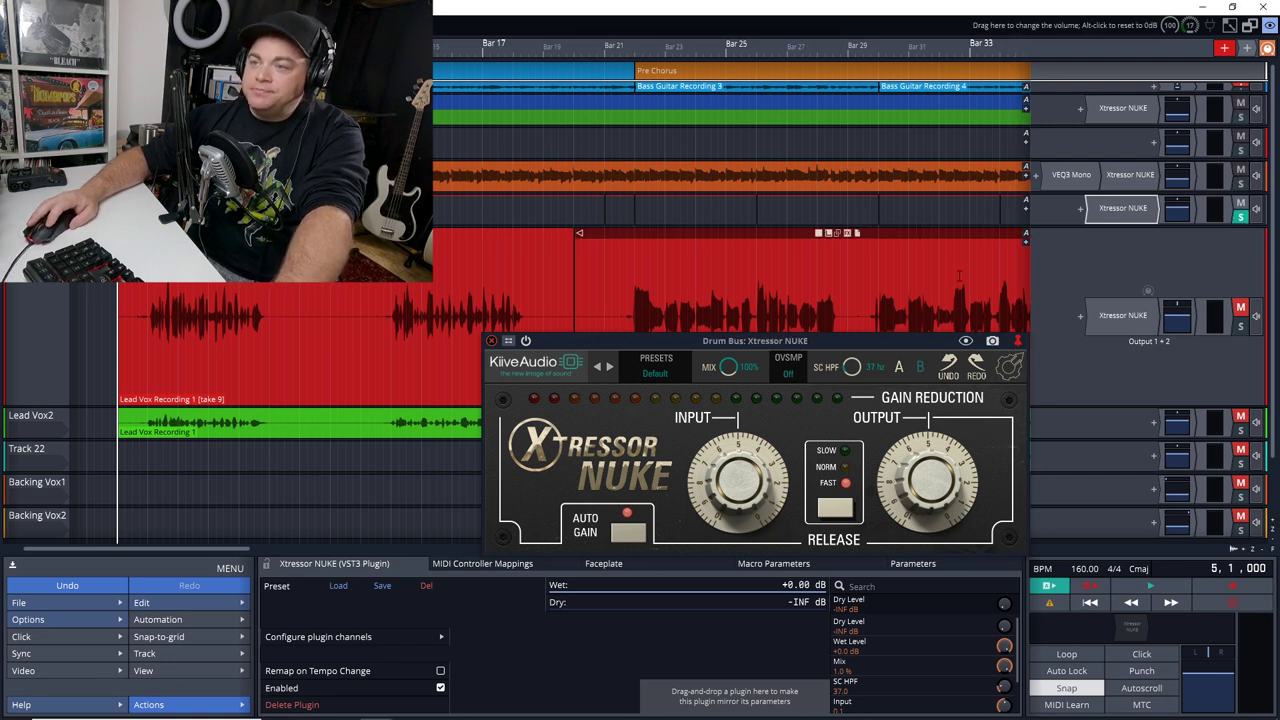
key("space")
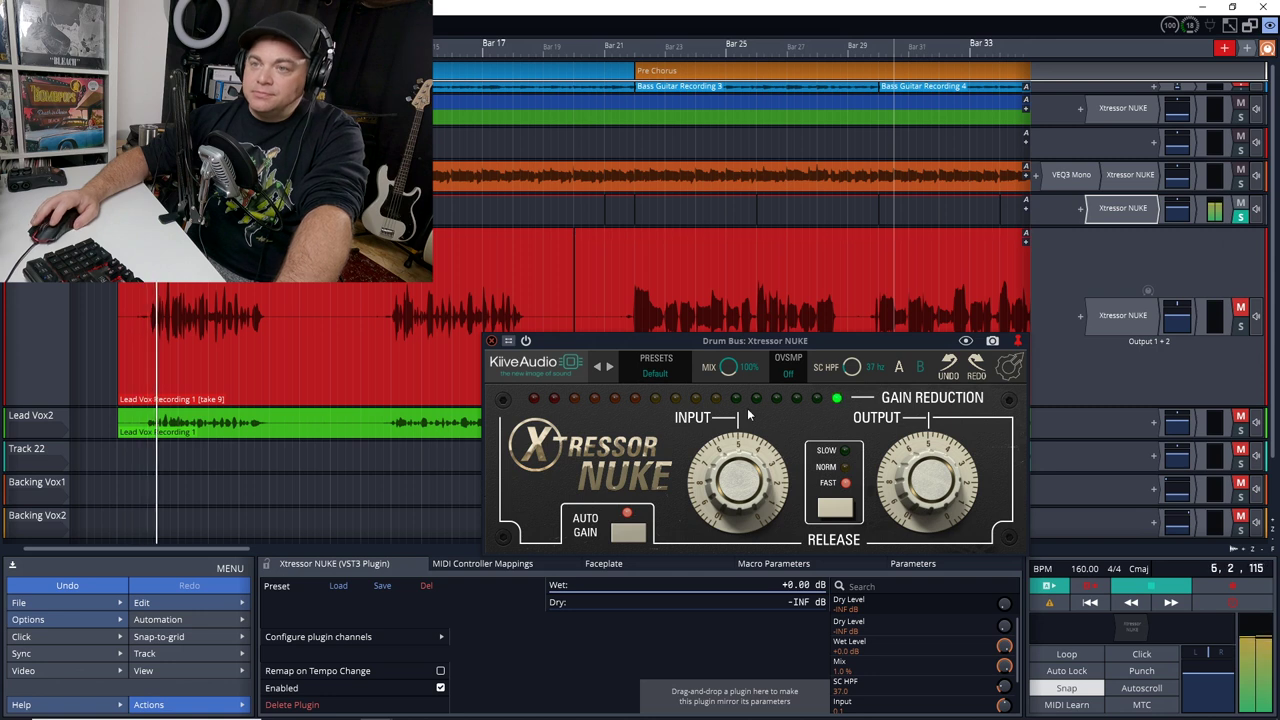
left_click_drag(736, 478, 727, 472)
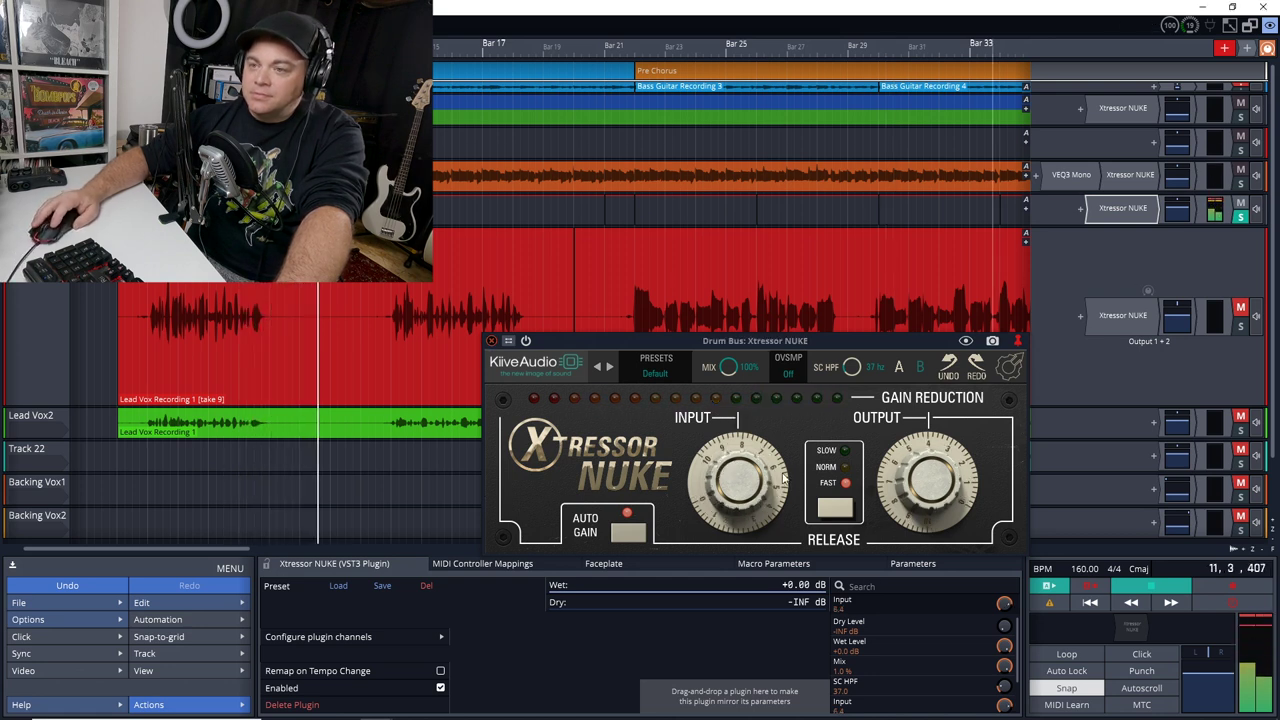
left_click_drag(900, 490, 900, 490)
left_click(1262, 634)
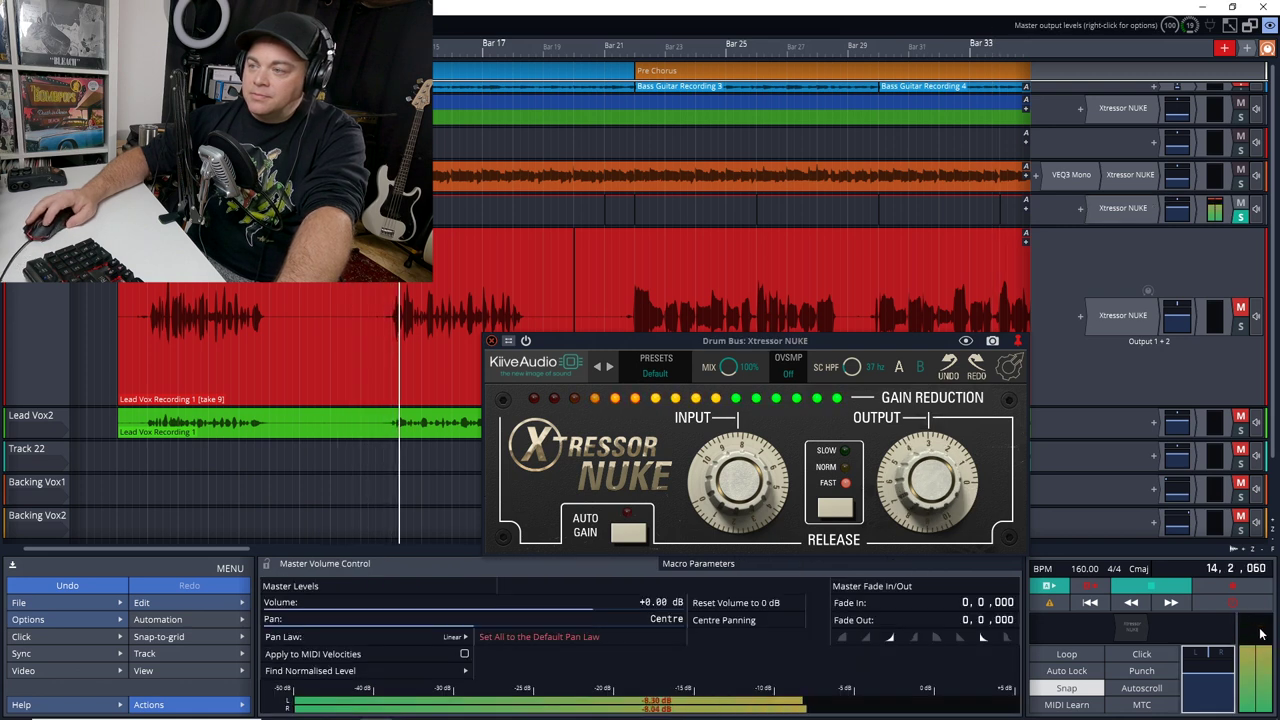
left_click(1125, 209)
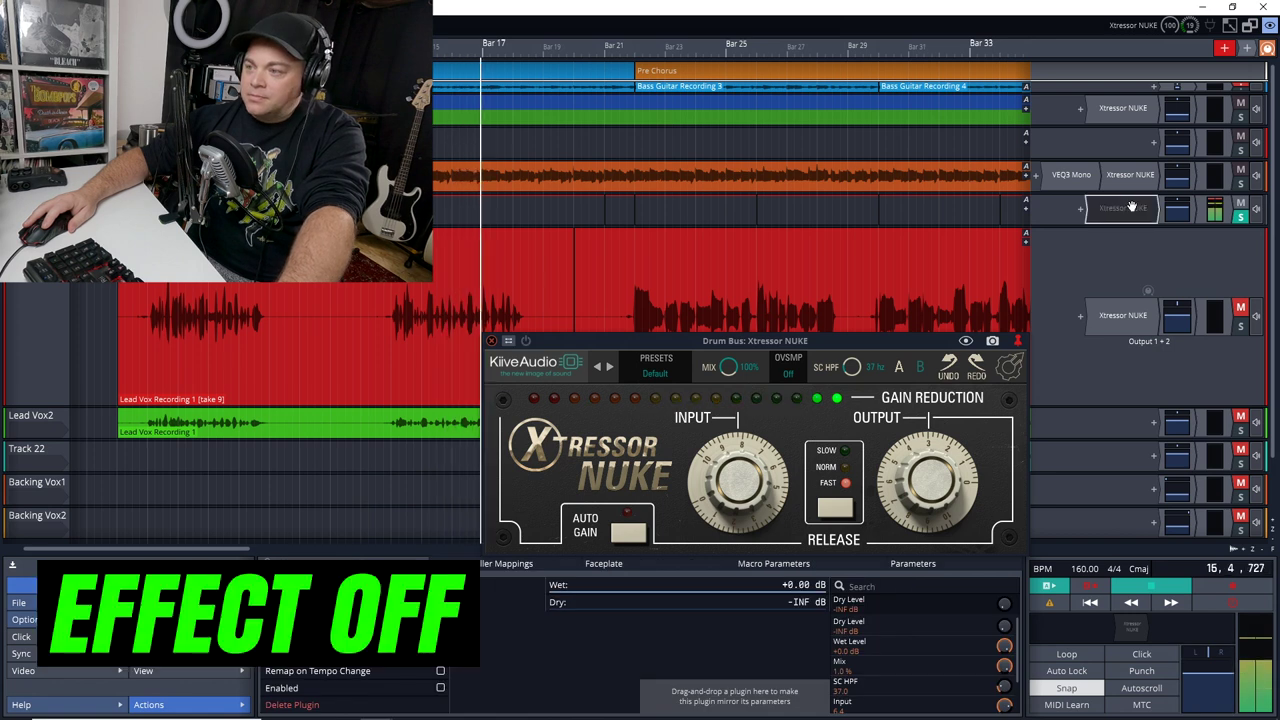
Re-enable the Drum Bus compressor, unsolo the Drum Bus and restart playback from bar 5
left_click(1128, 208)
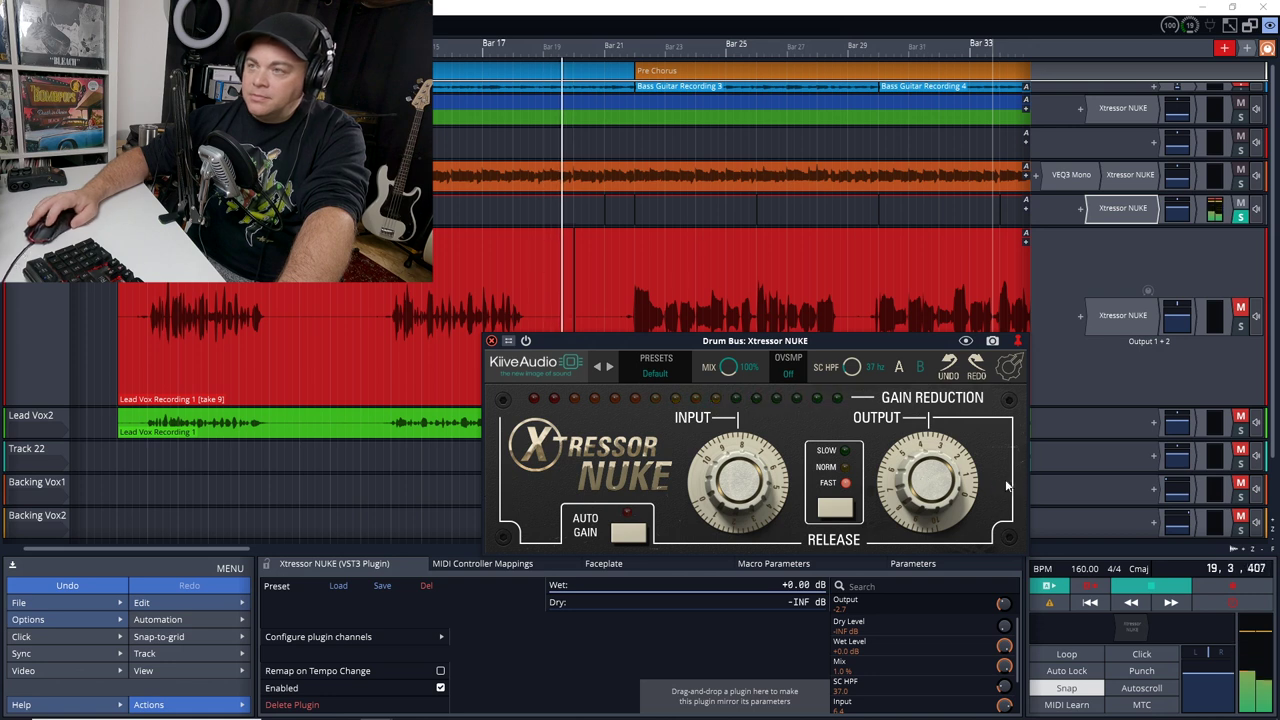
left_click(1244, 220)
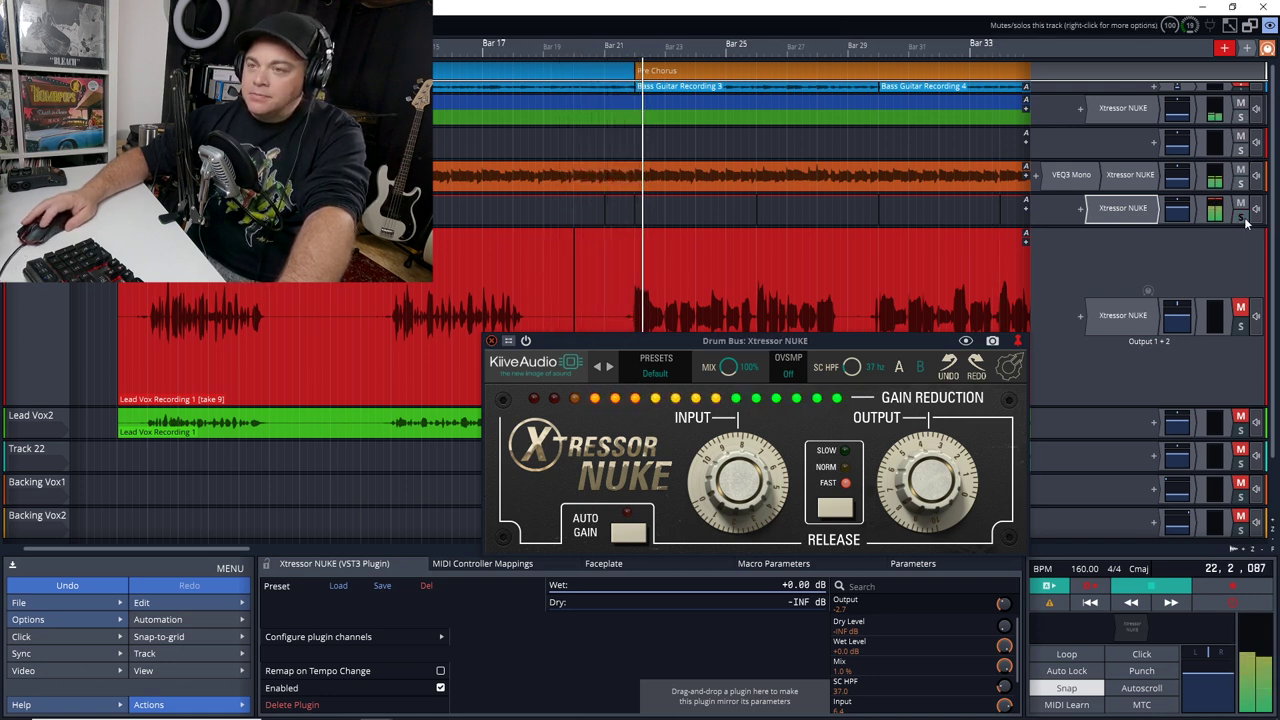
key("space")
key("space")
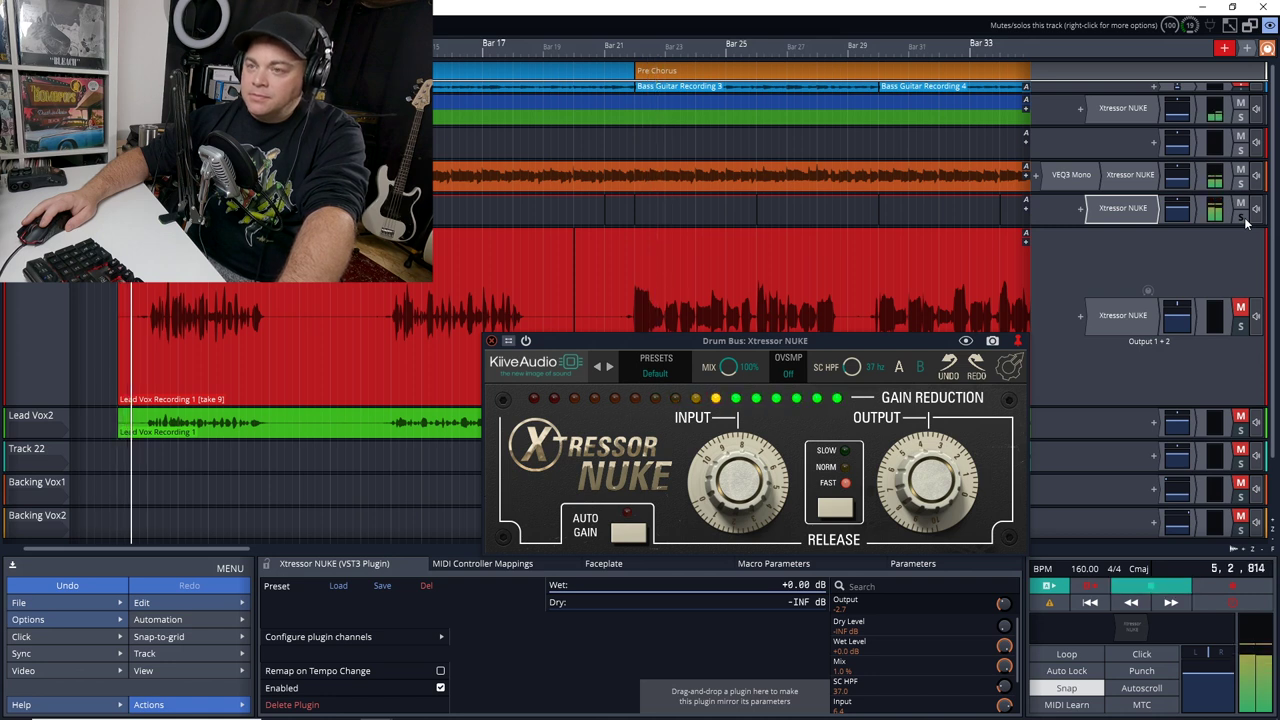
Toggle the Drum Bus compressor off and on three times in the full mix, then stop playback
left_click(1123, 208)
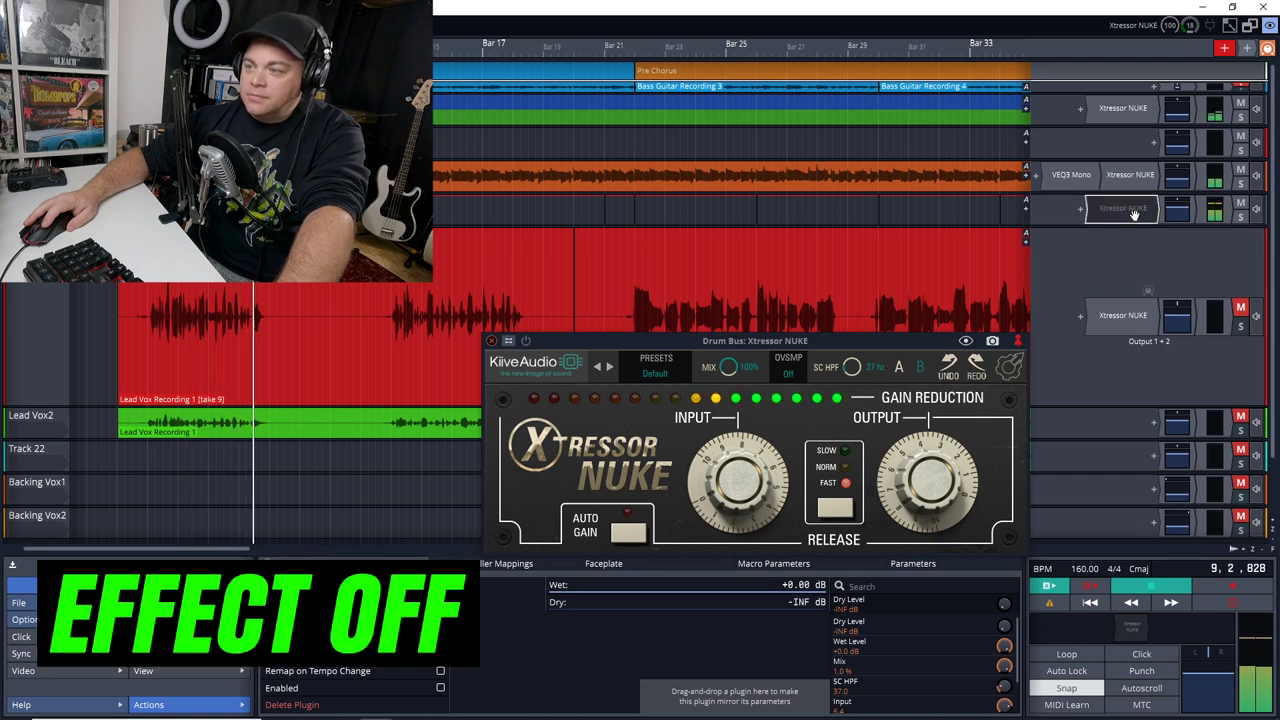
left_click(1133, 213)
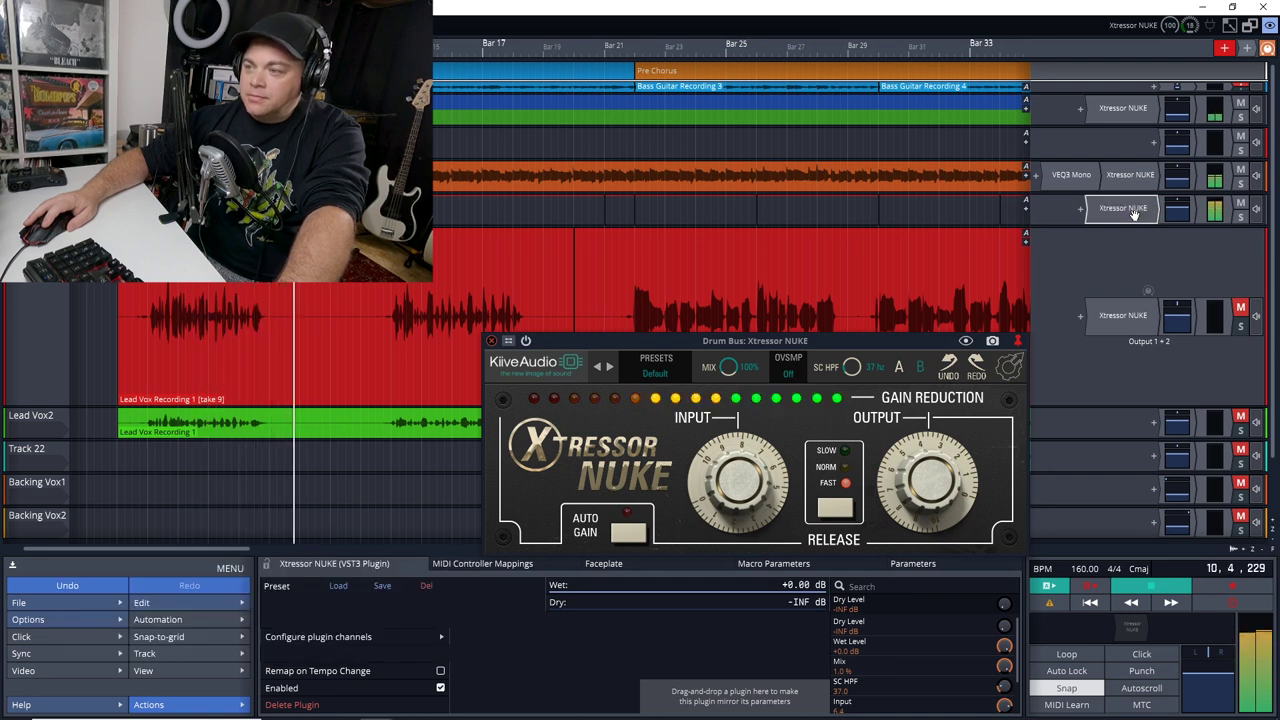
left_click(1133, 213)
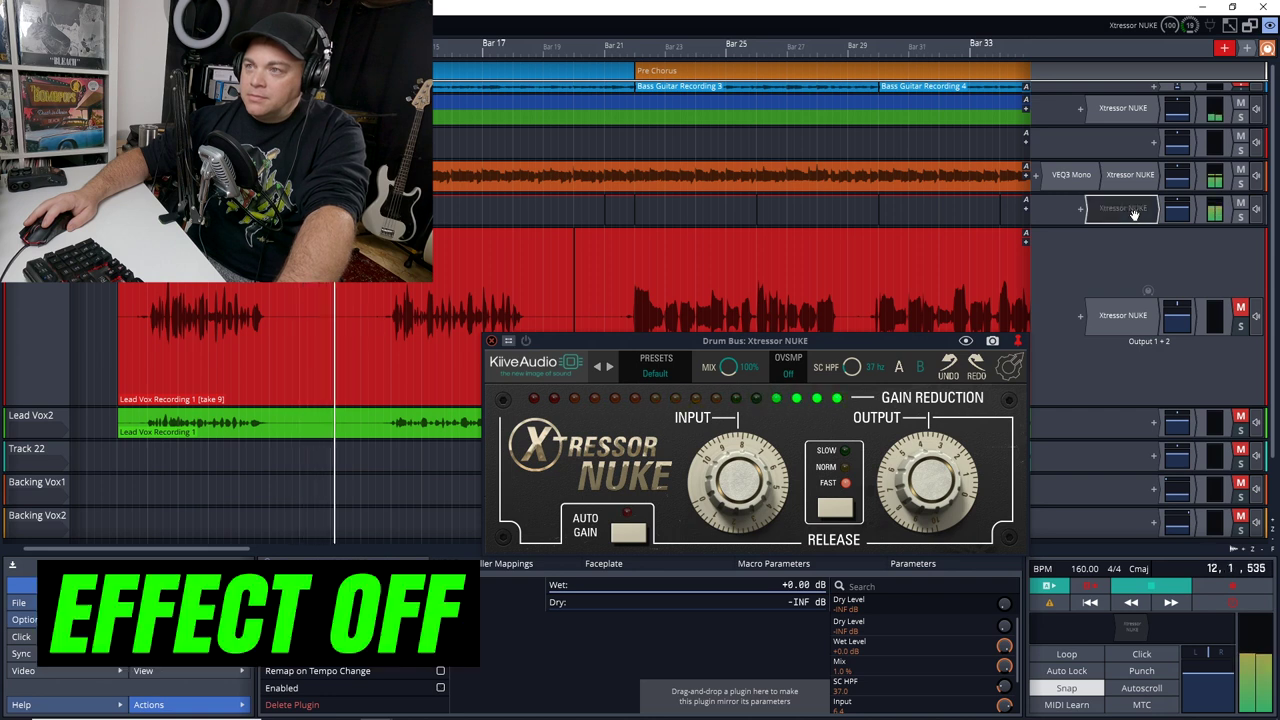
left_click(1133, 213)
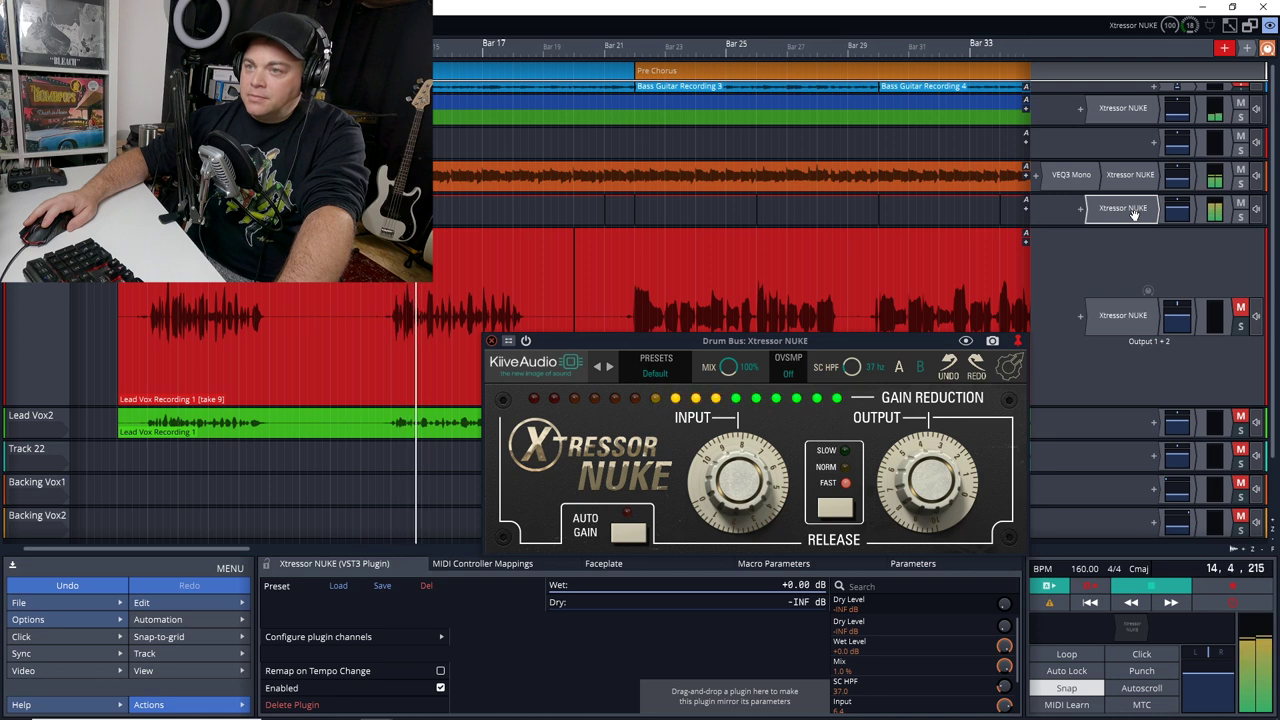
left_click(1133, 213)
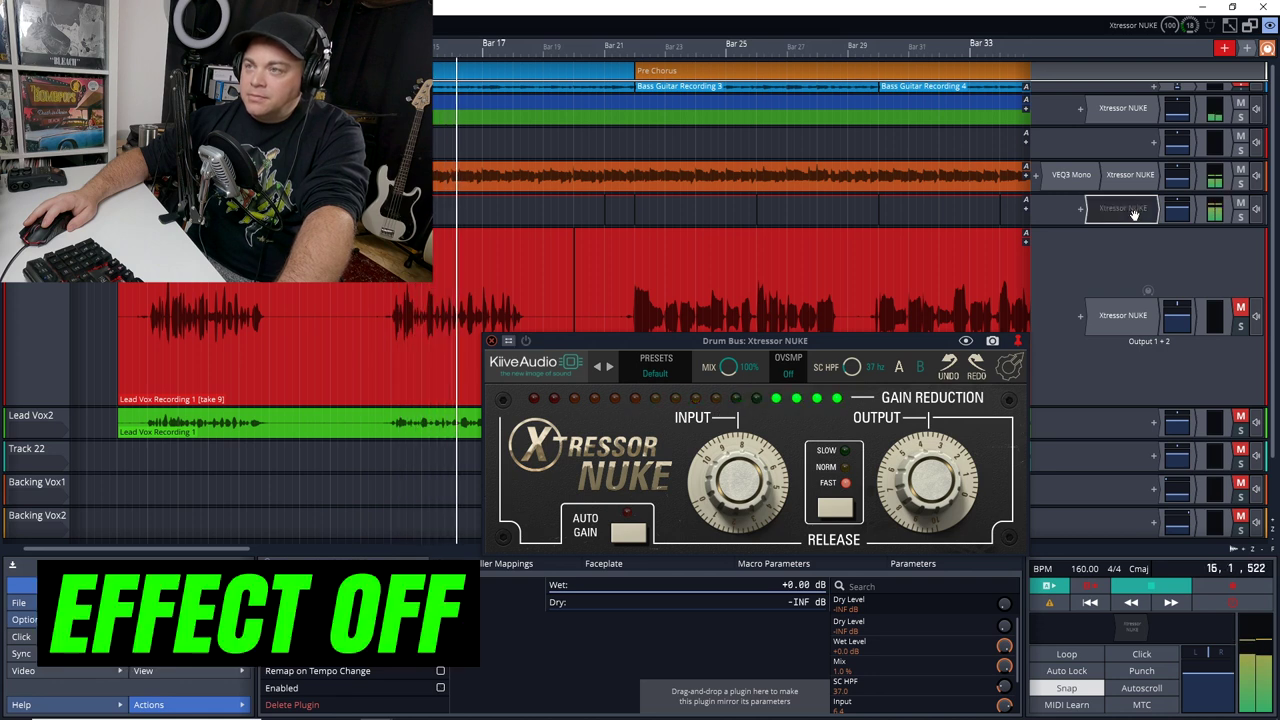
left_click(1133, 213)
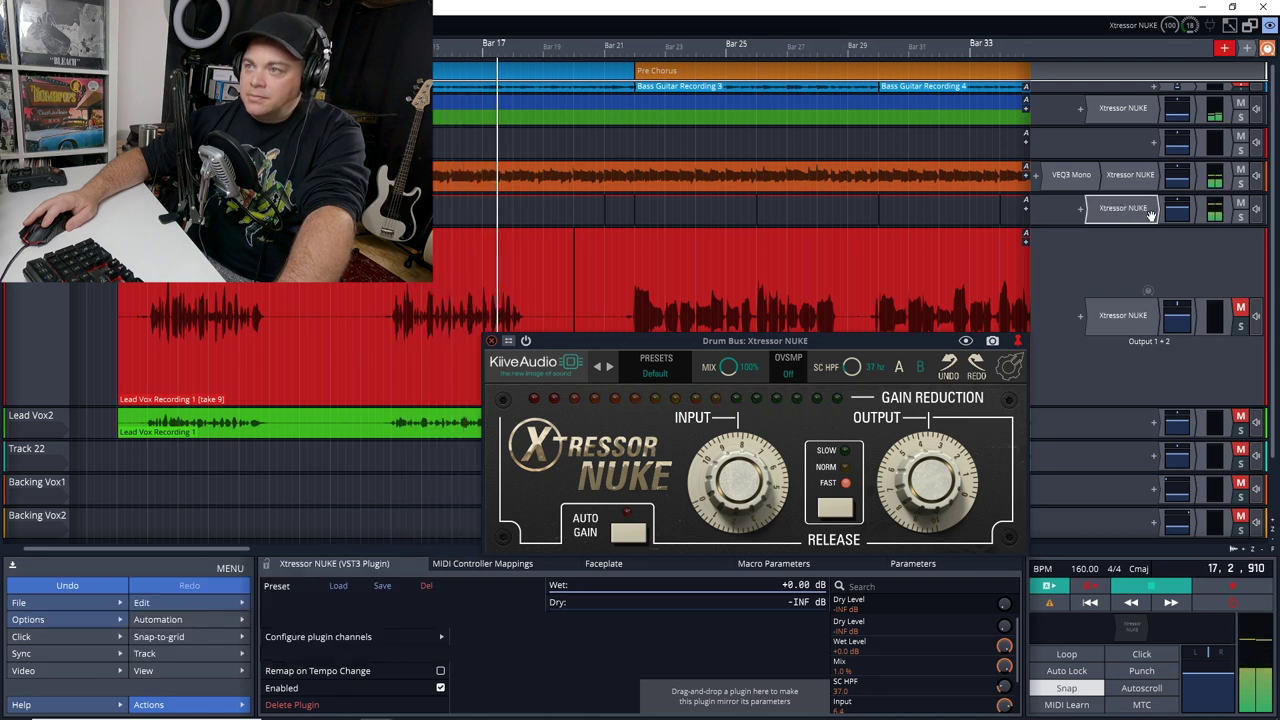
key("space")
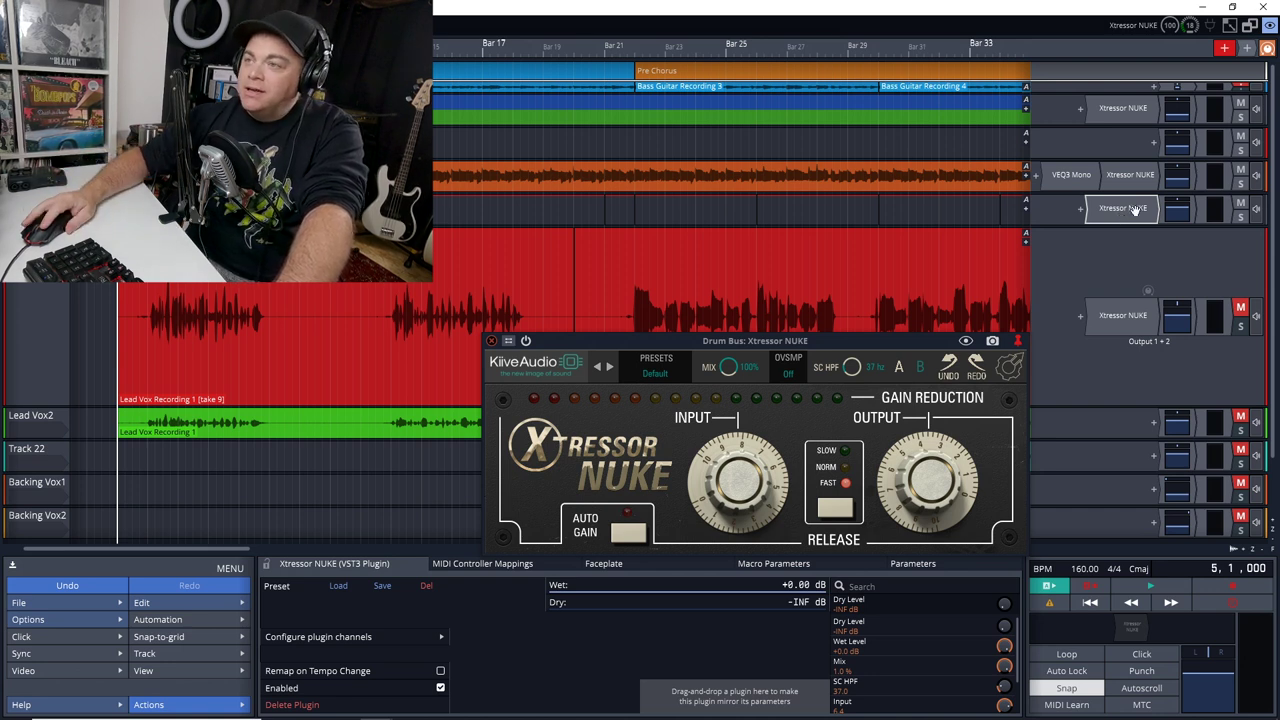
Solo the Lead Vox, open its Xtressor NUKE window and compare it bypassed and enabled during playback
left_click(1240, 215)
left_click(1242, 325)
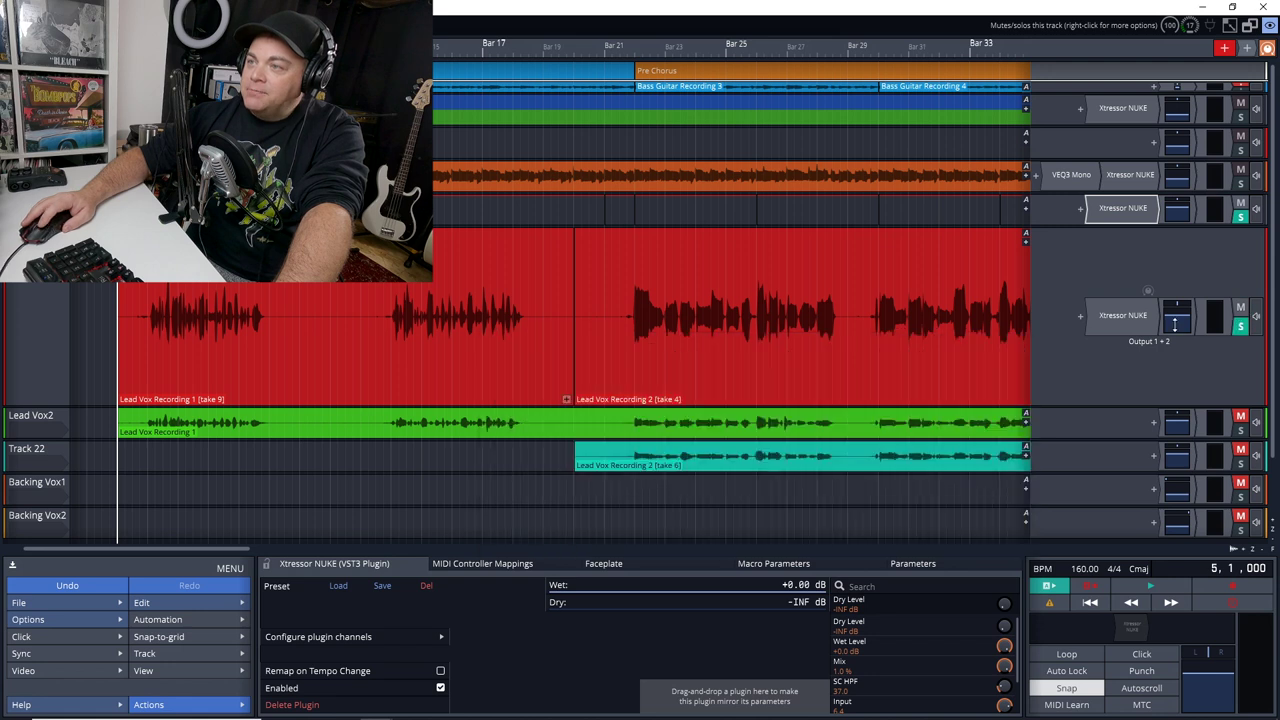
double_click(1110, 317)
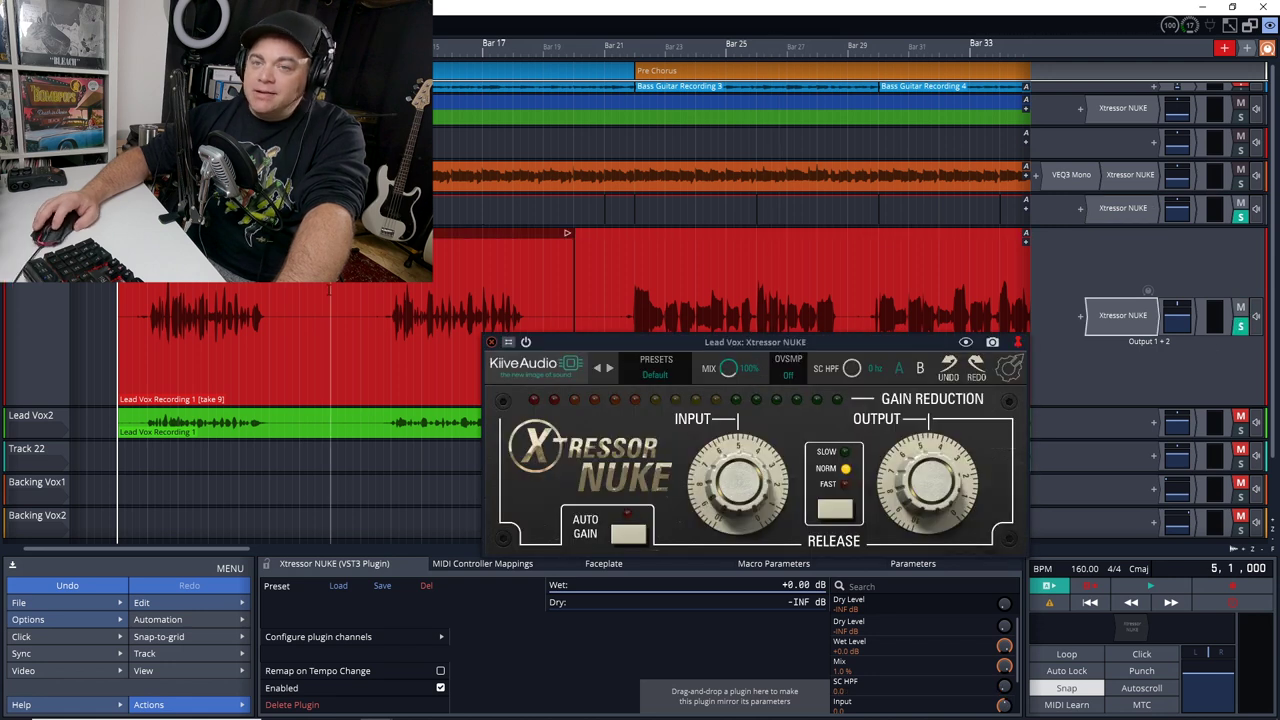
key("space")
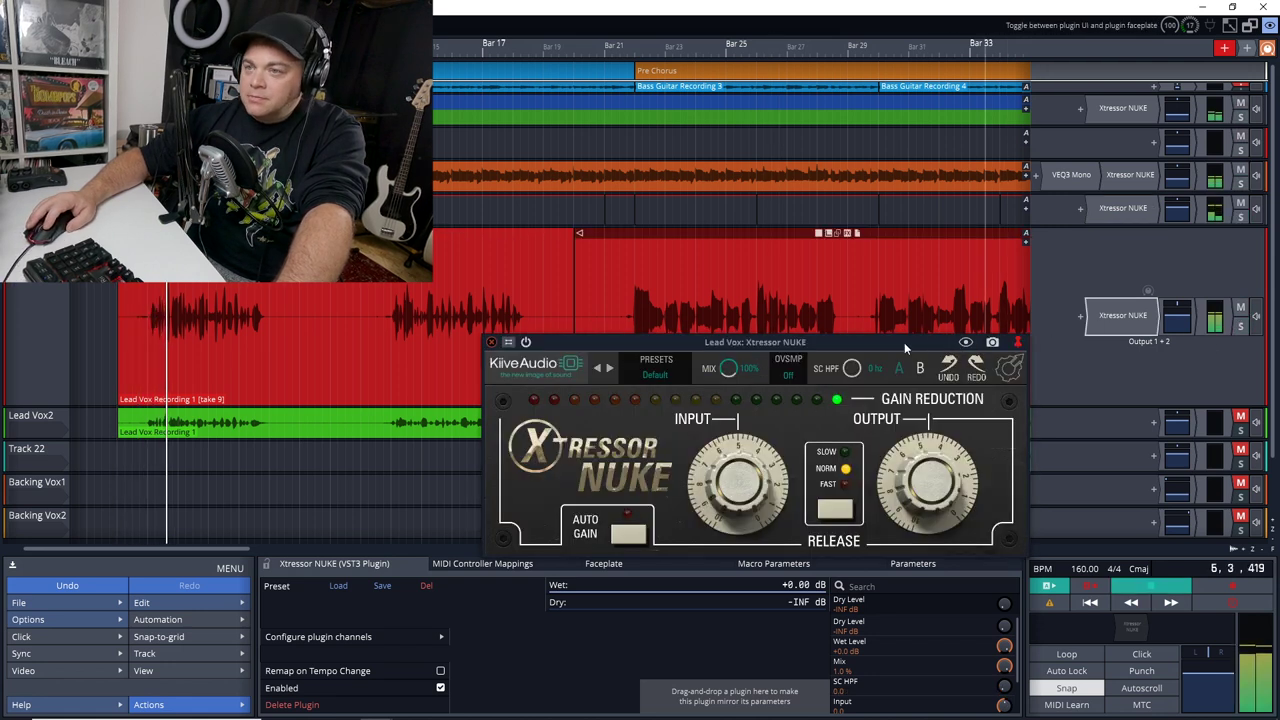
left_click(1095, 328)
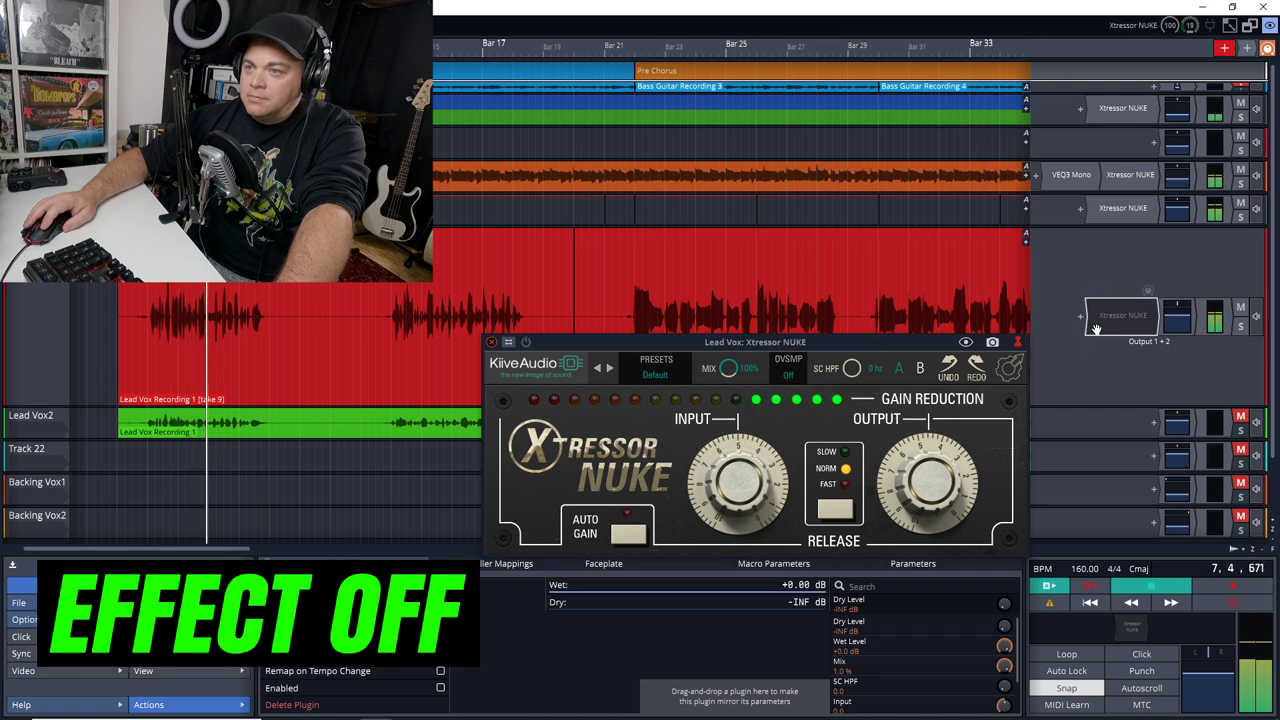
left_click(1095, 328)
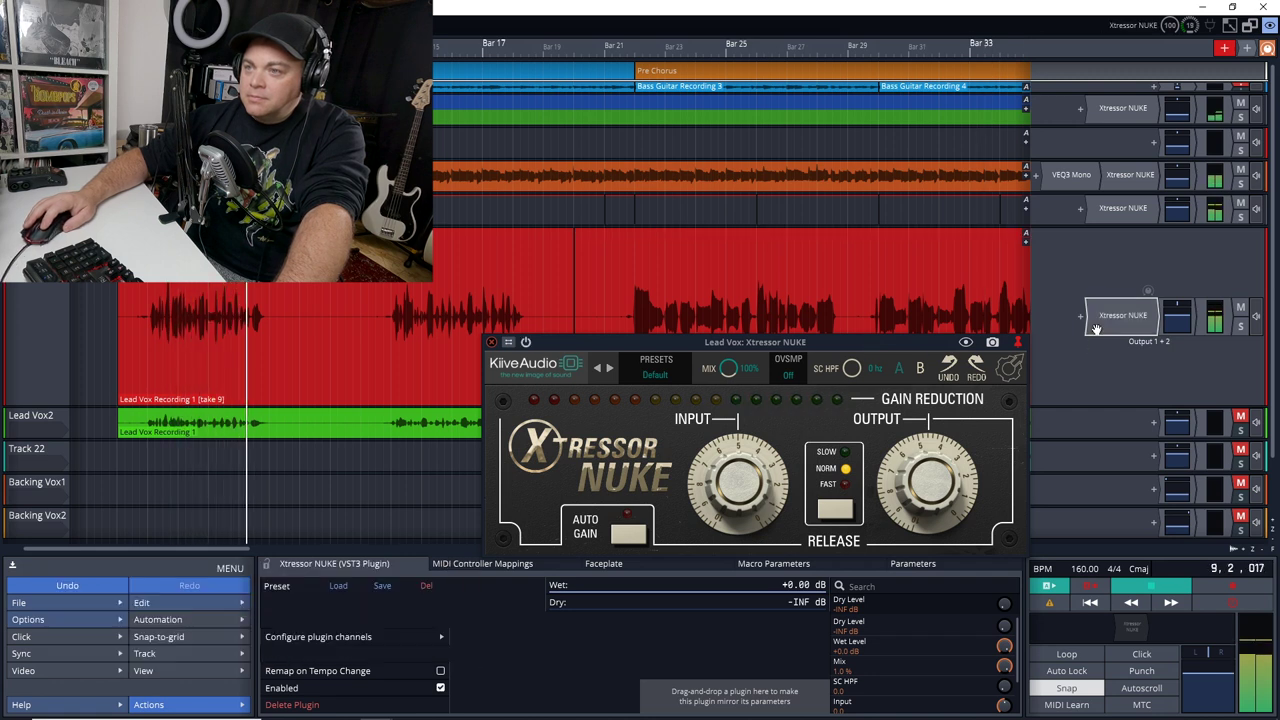
key("space")
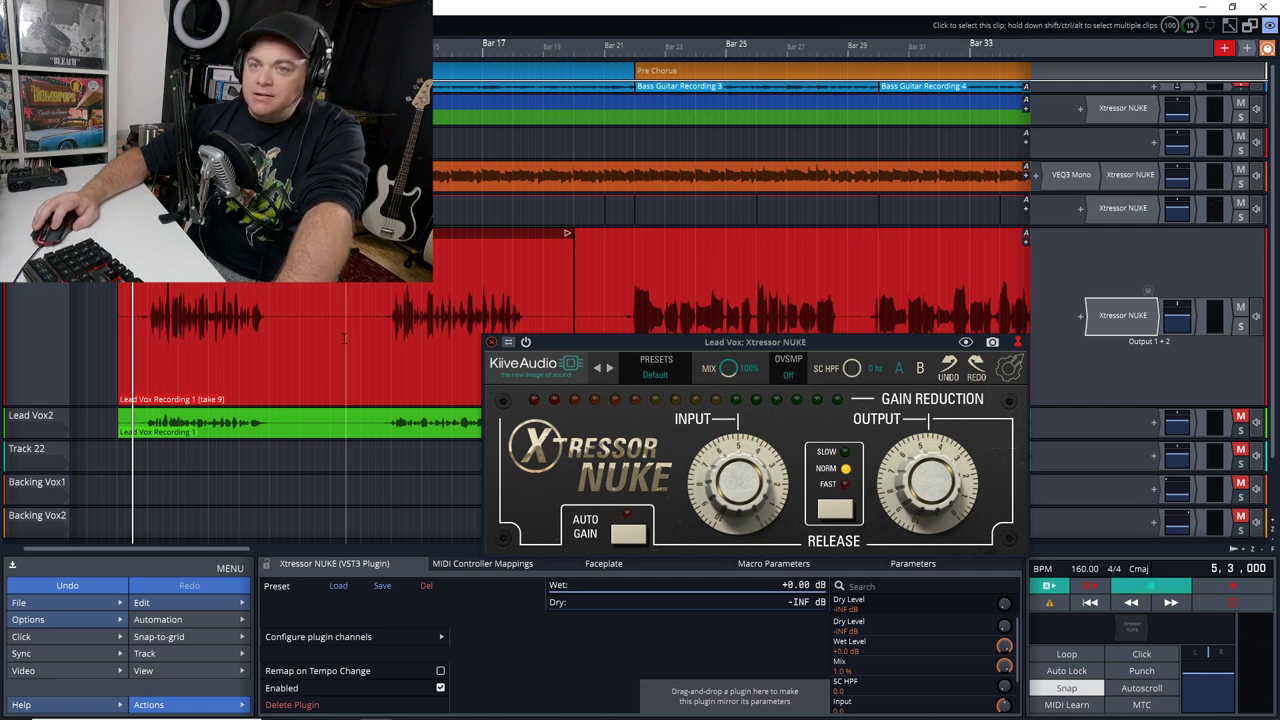
Replay the vocal with the compressor bypassed, then enabled, and close the Lead Vox plugin window
key("space")
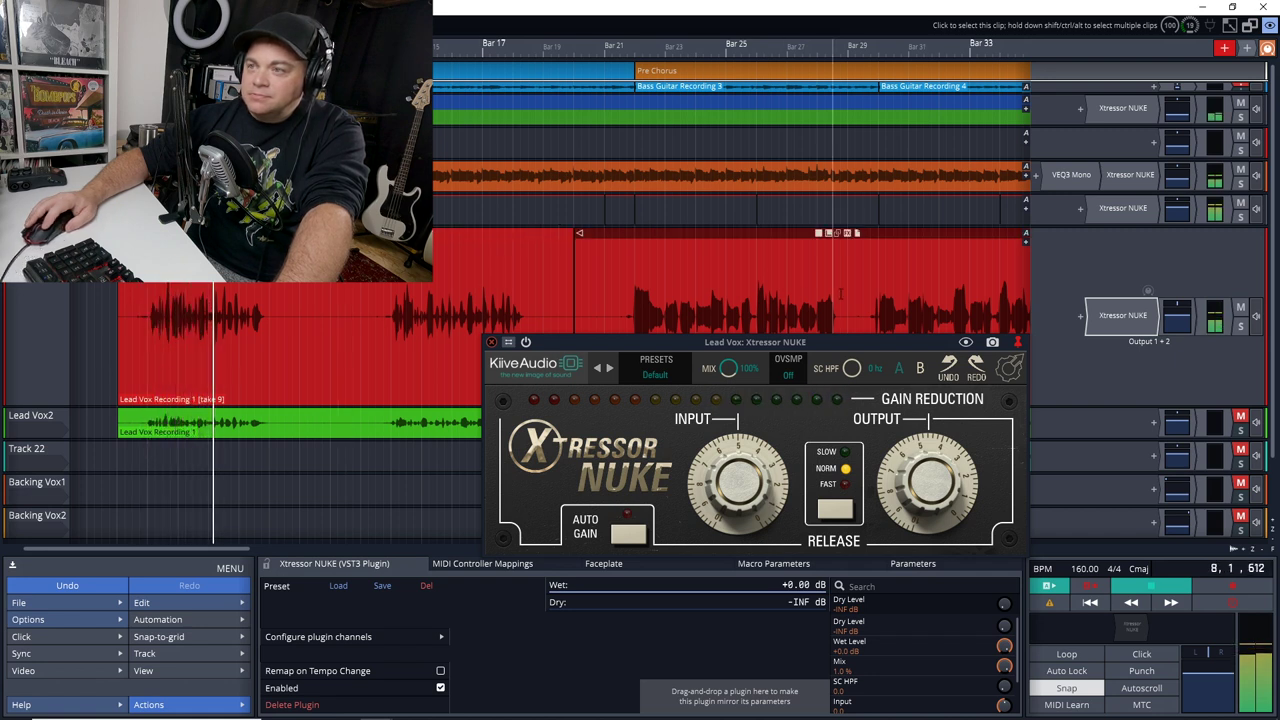
key("space")
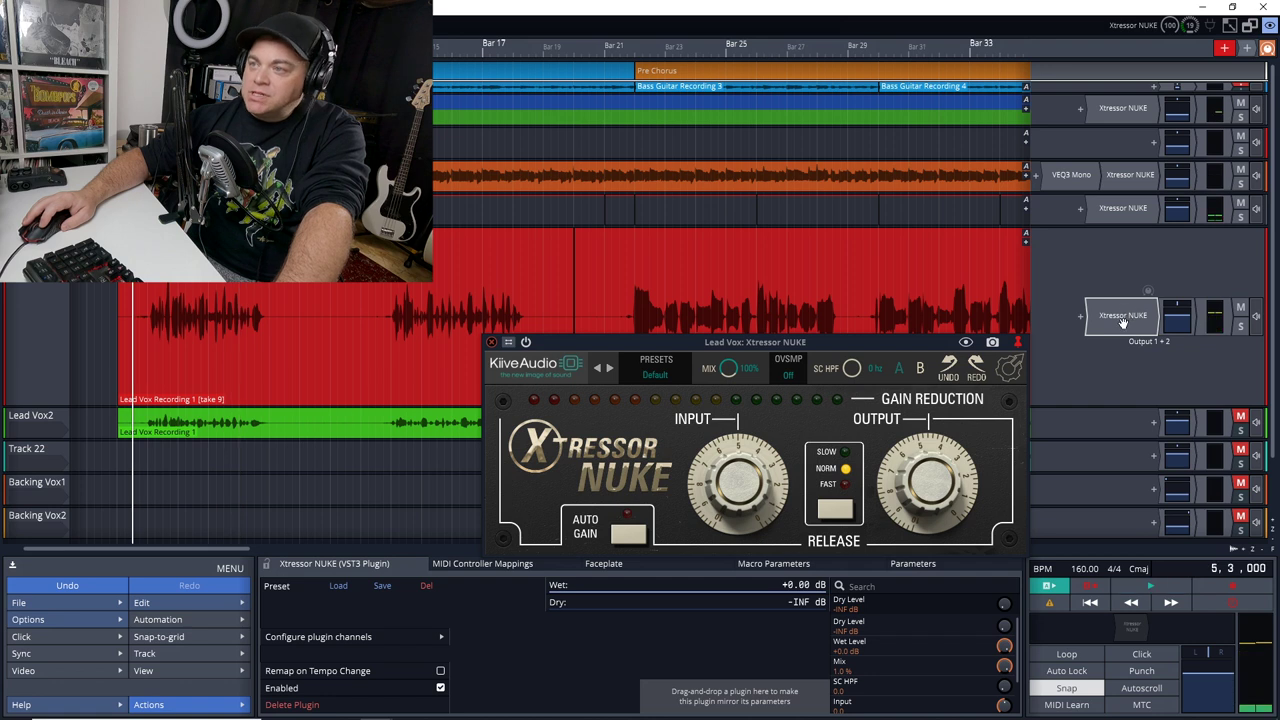
left_click(1122, 318)
key("space")
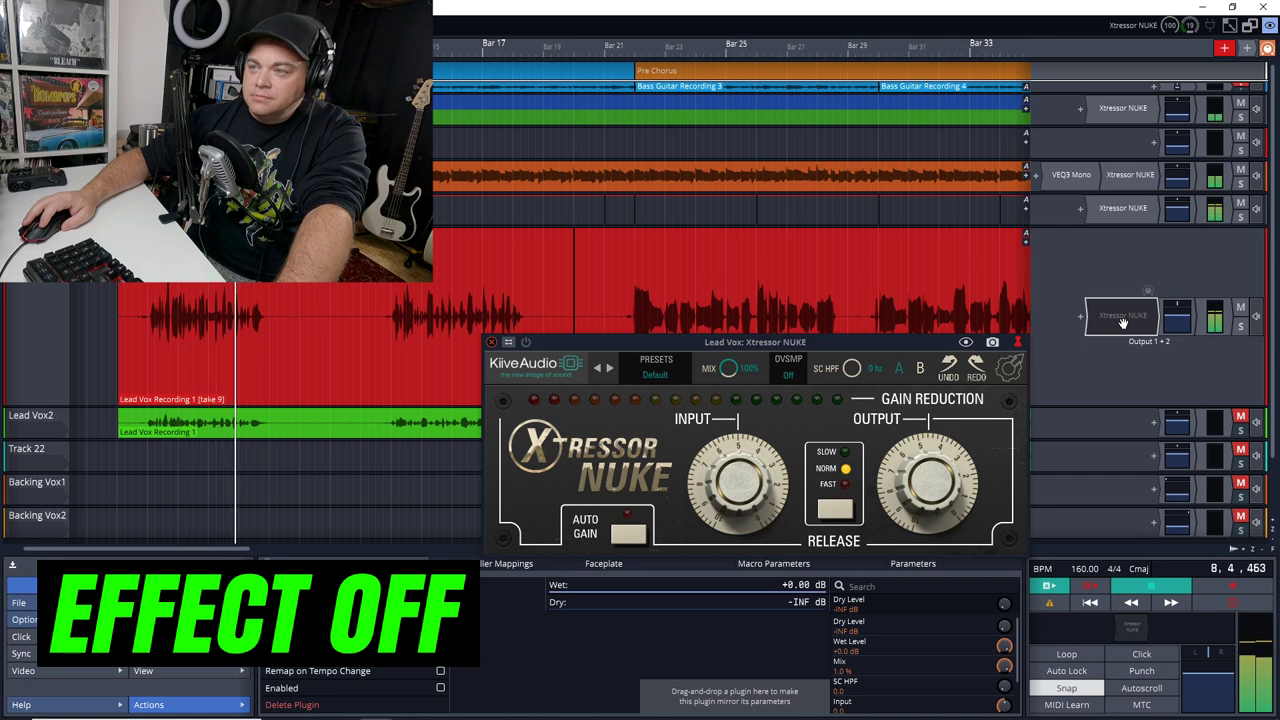
key("space")
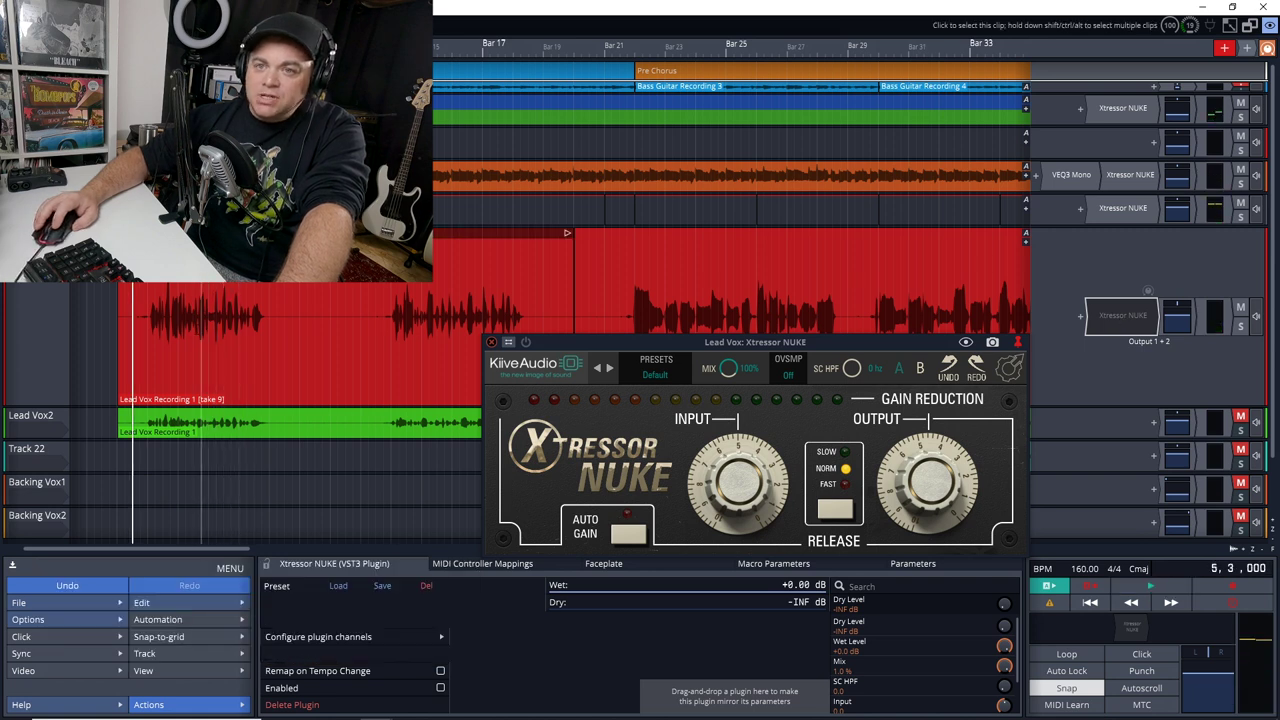
left_click(1116, 320)
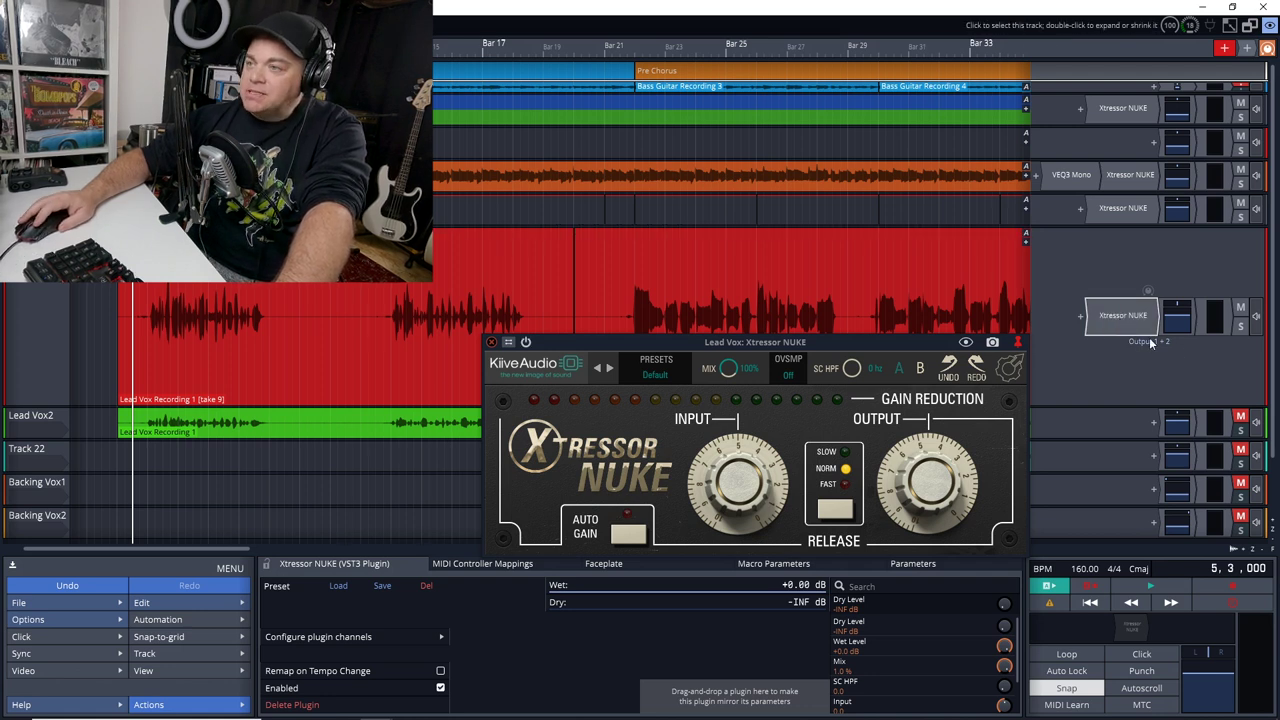
key("space")
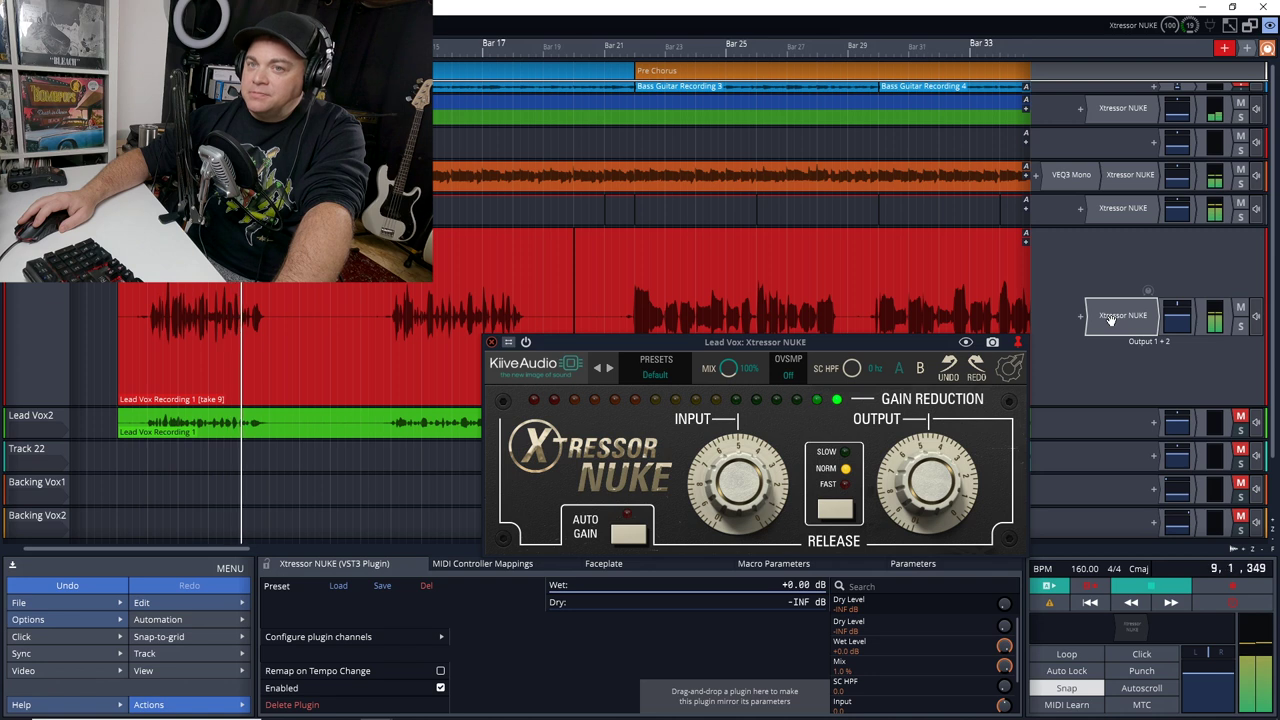
key("space")
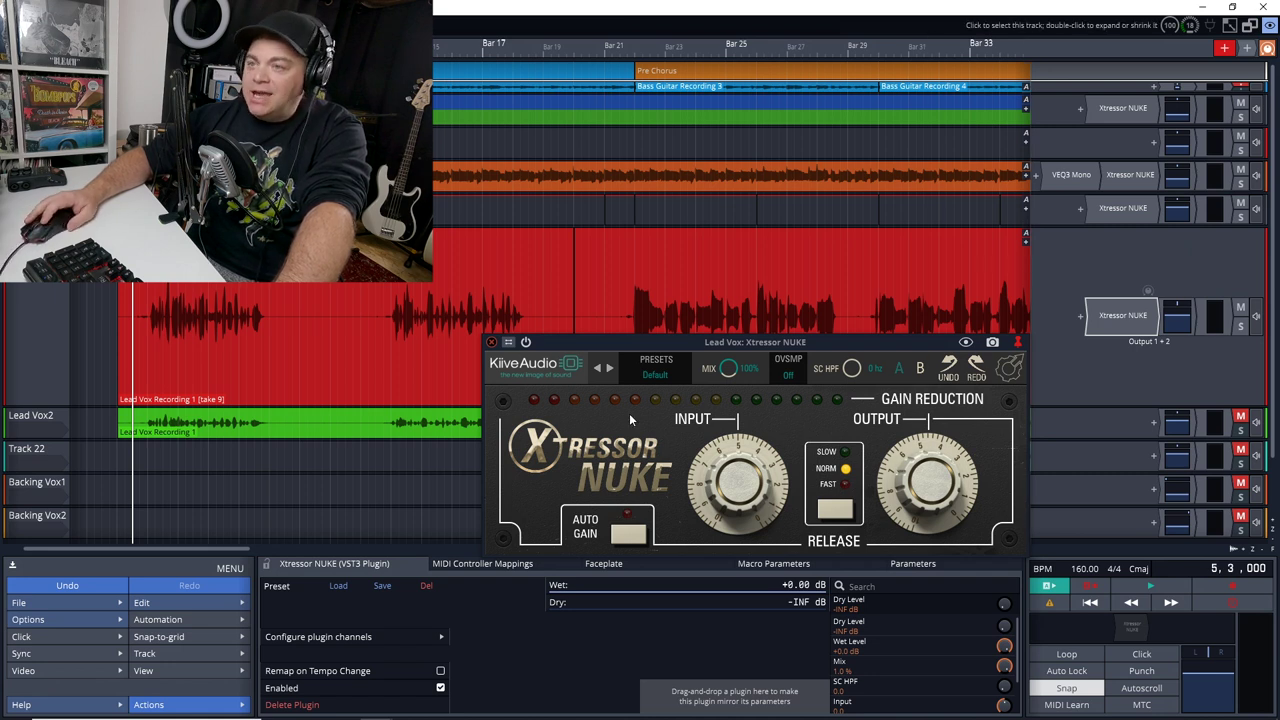
left_click(492, 341)
Open the master Xtressor NUKE window, move it up and left, and start full-mix playback
double_click(1133, 25)
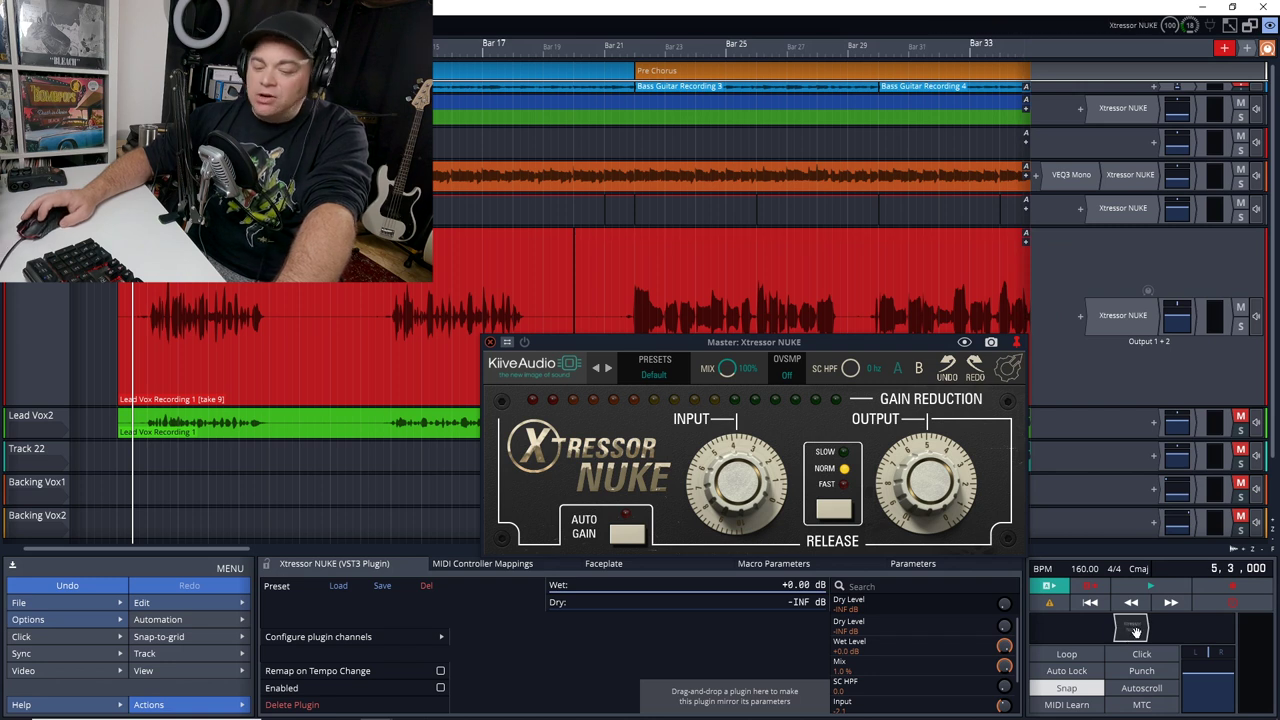
left_click_drag(840, 342, 788, 310)
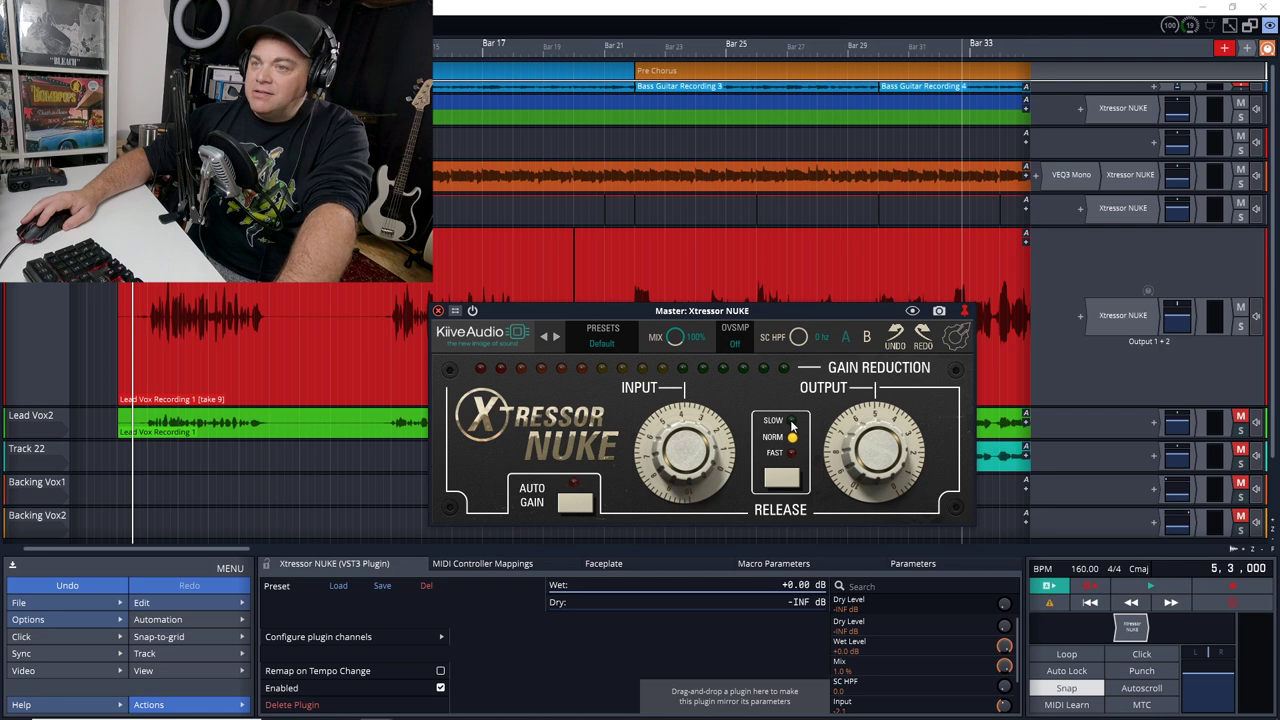
key("space")
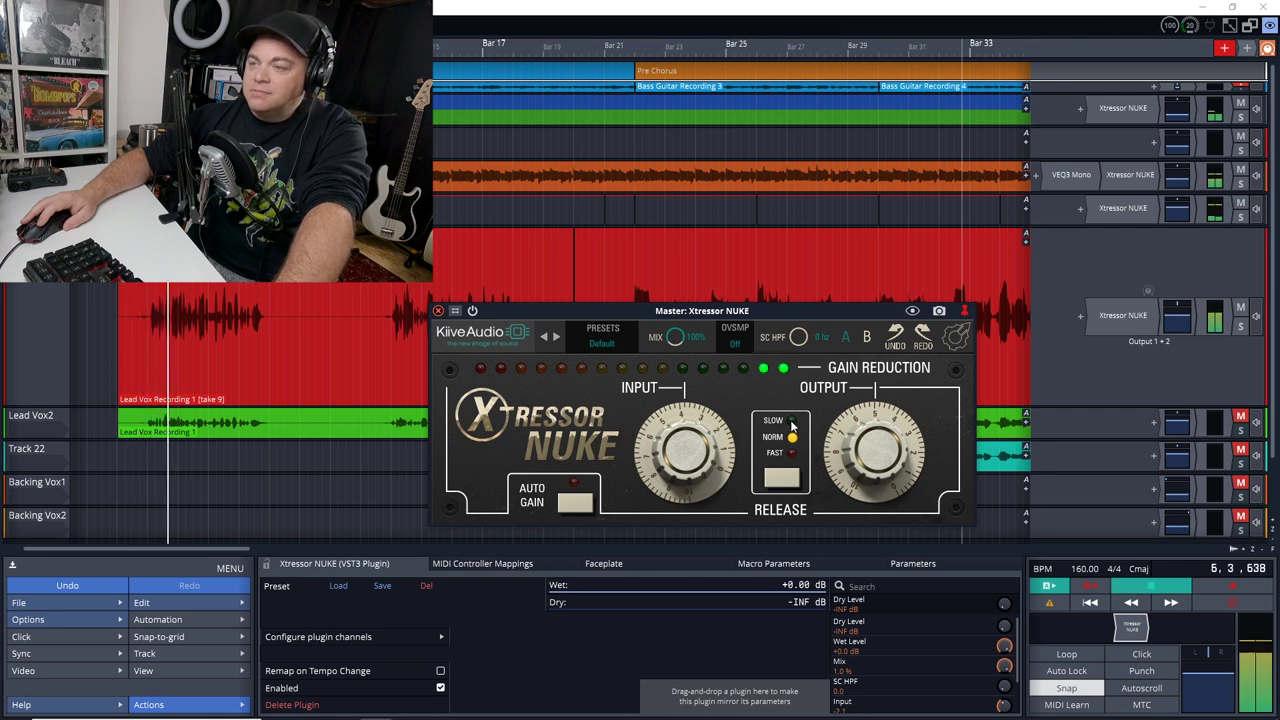
Toggle the master compressor bypass three times to compare, leave it enabled, and stop playback
left_click(1130, 628)
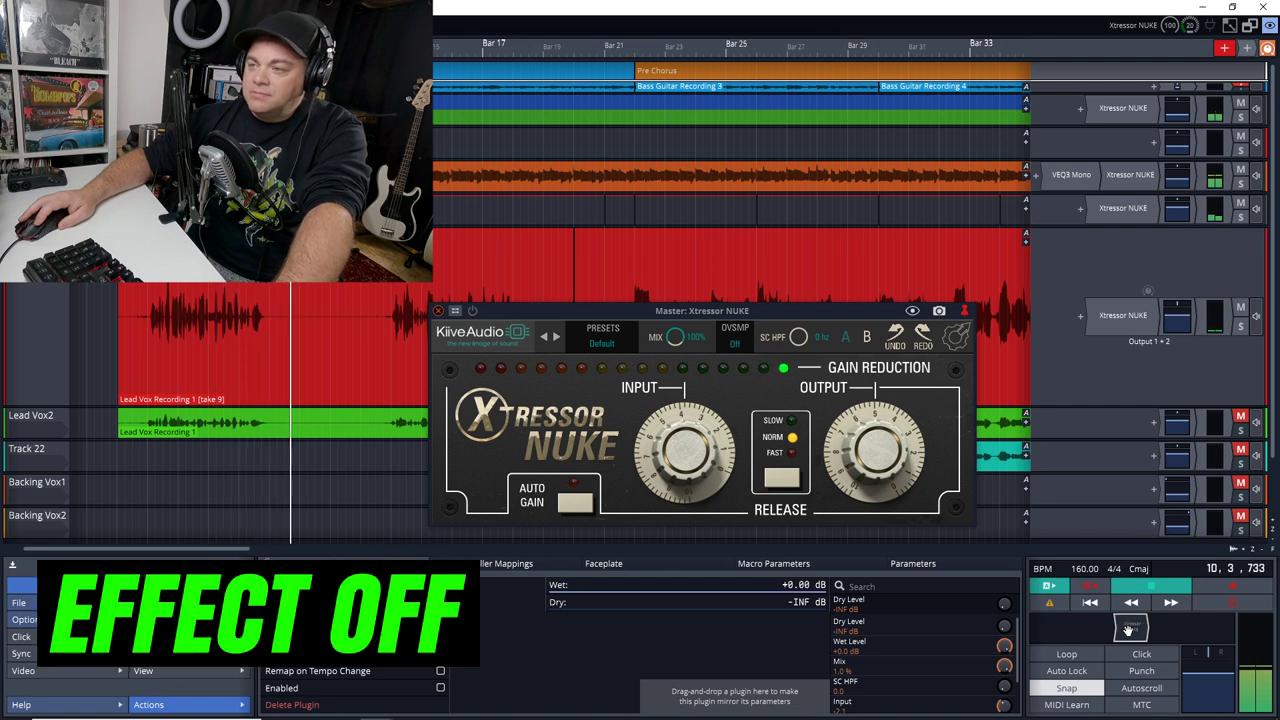
left_click(1128, 628)
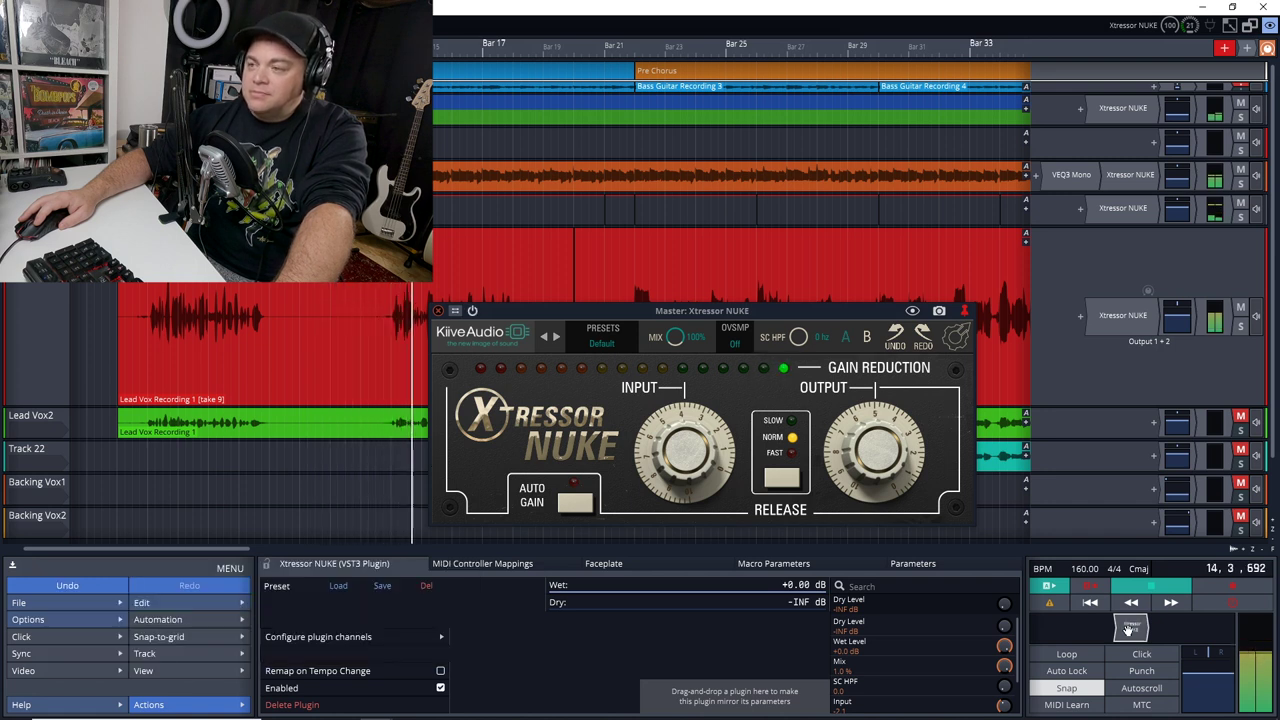
left_click(1128, 628)
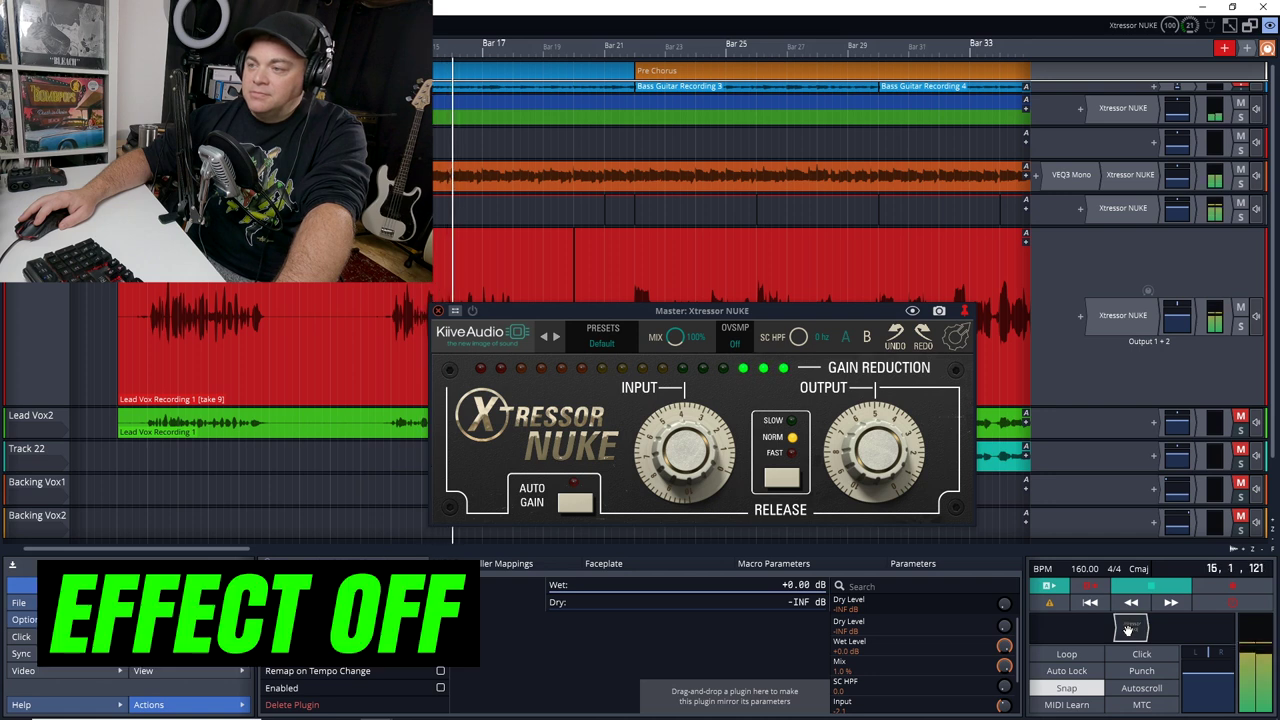
left_click(1128, 628)
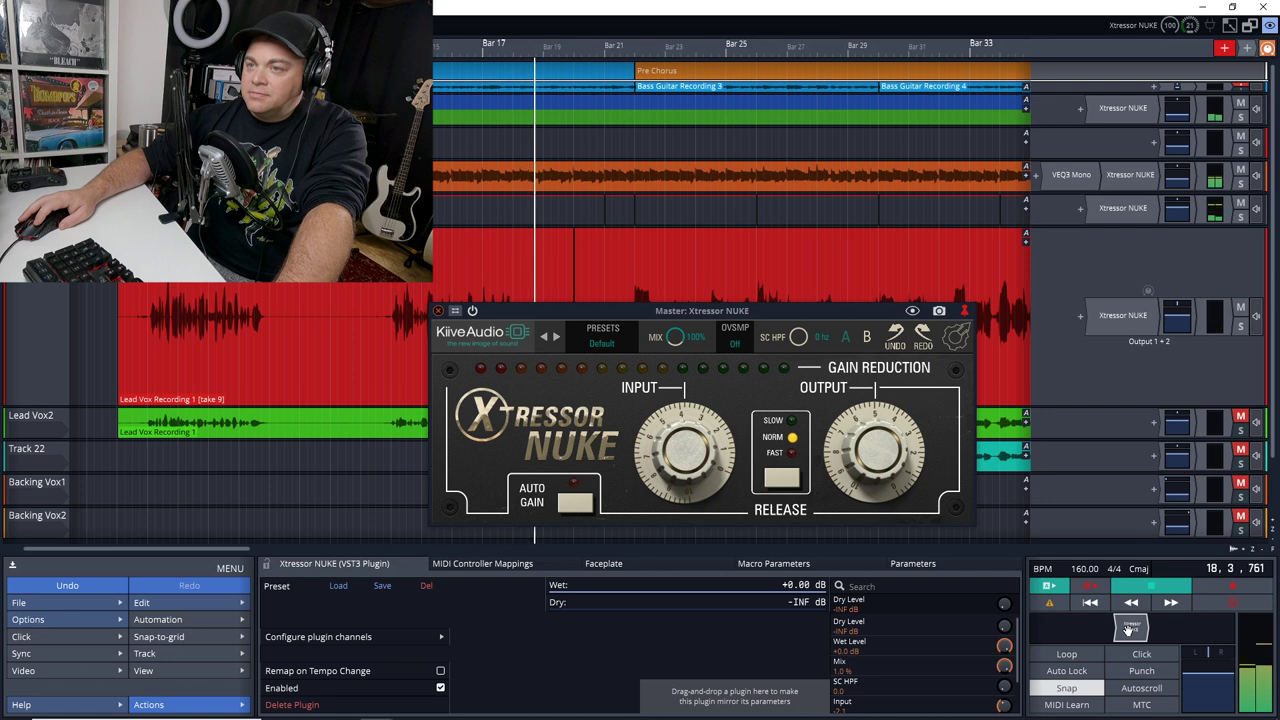
left_click(1128, 628)
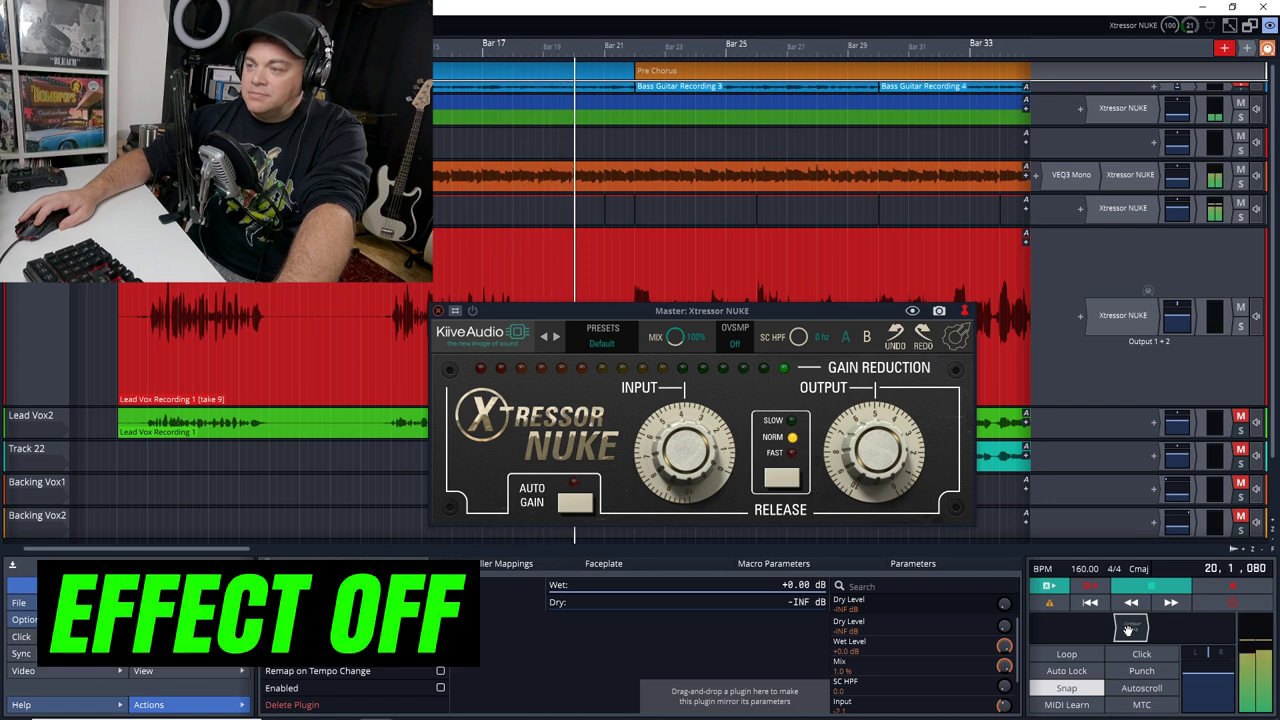
left_click(1128, 628)
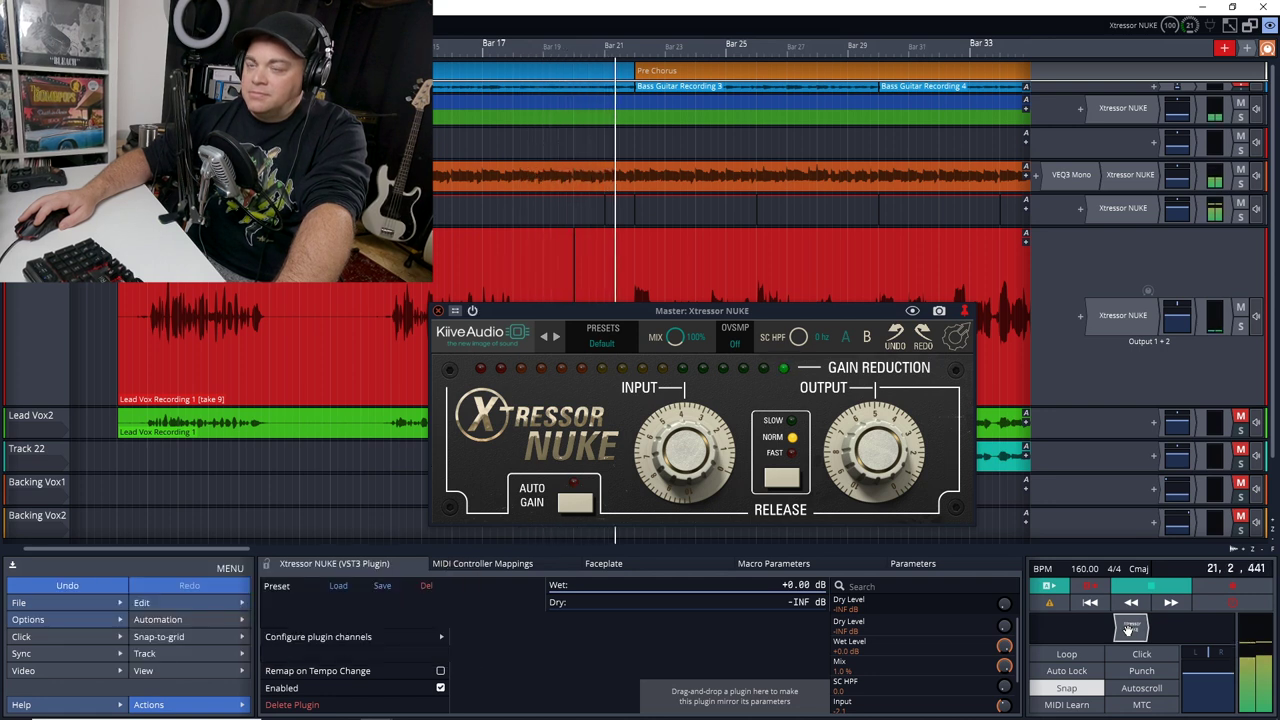
key("space")
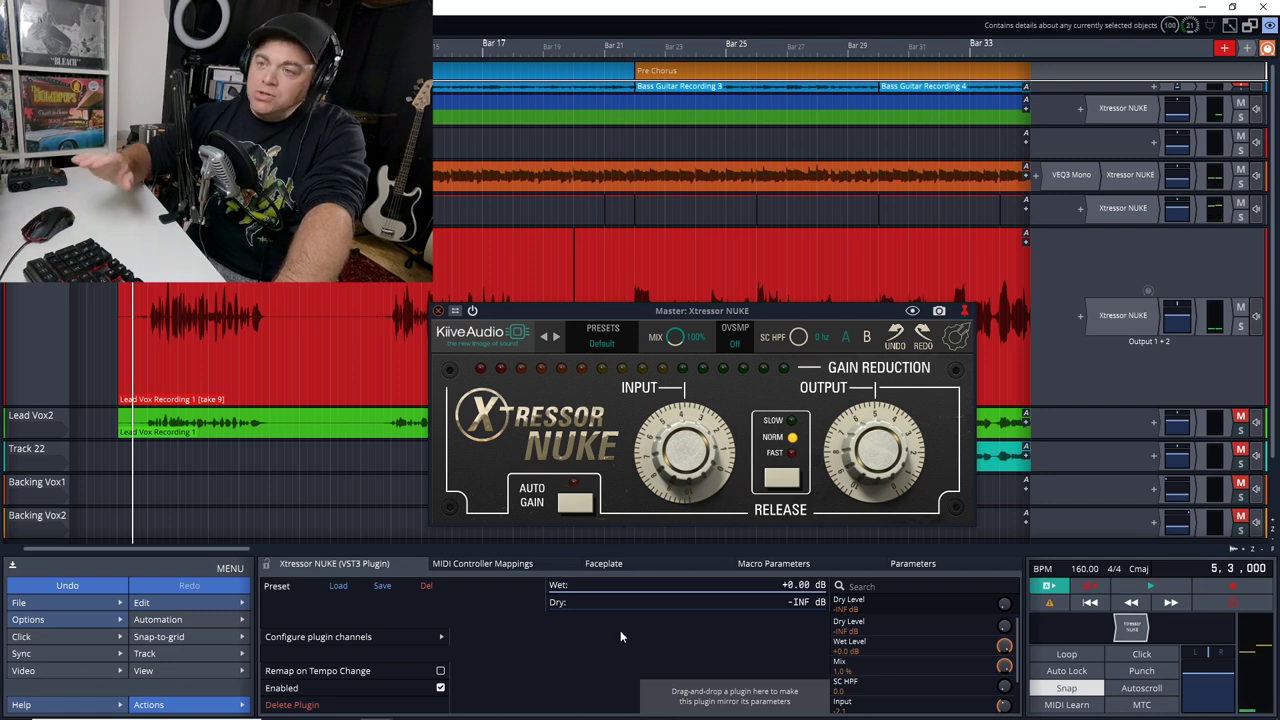